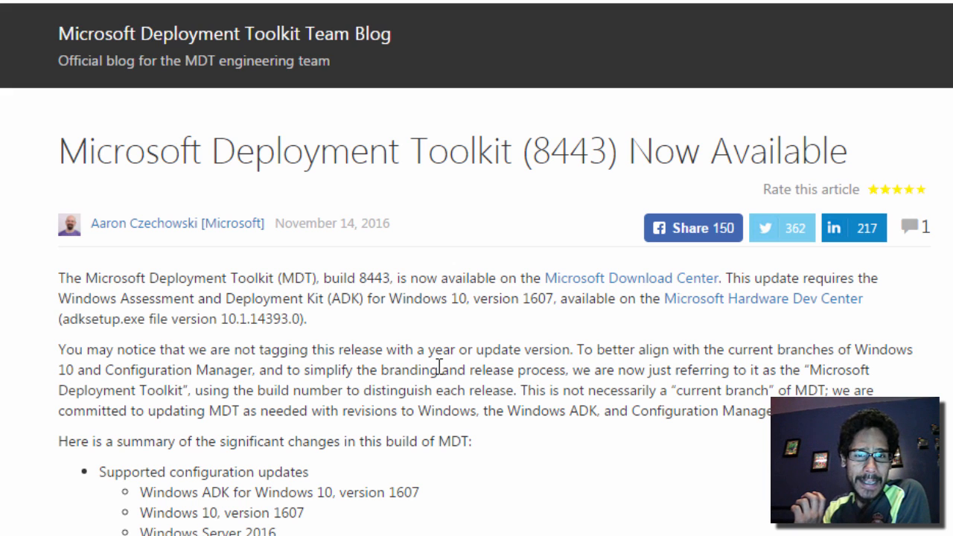
Scroll through the rest of the MDT 8443 release notes blog post
scroll(439, 367, down, 1)
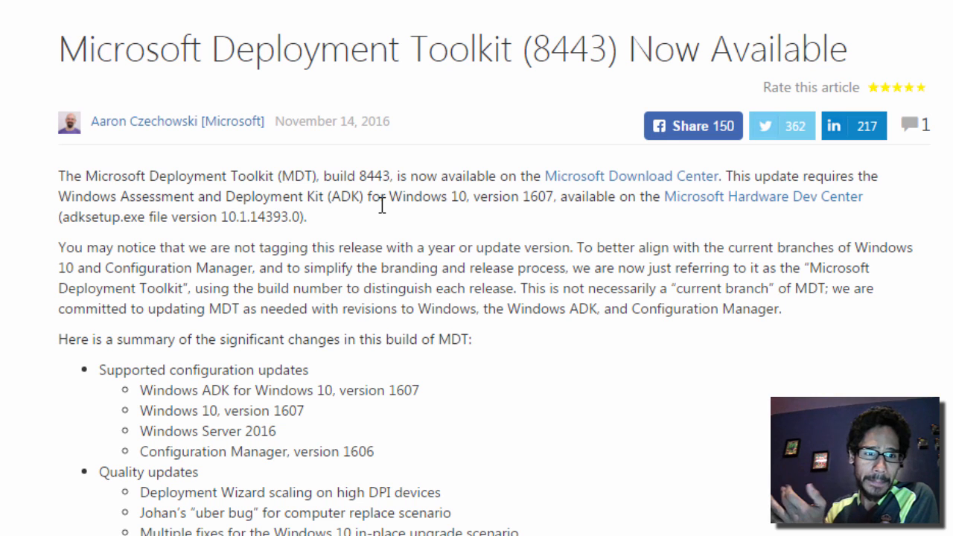
scroll(382, 204, down, 1)
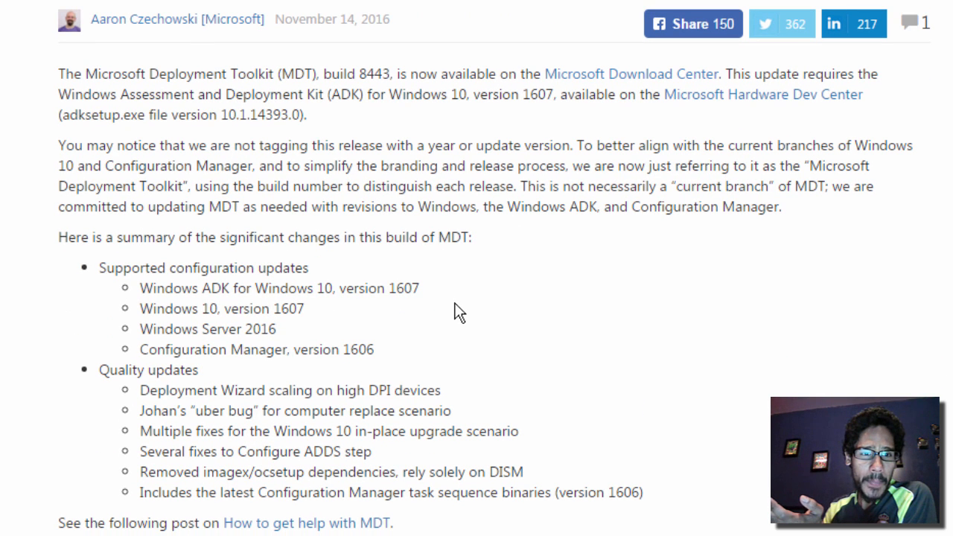
scroll(459, 313, down, 1)
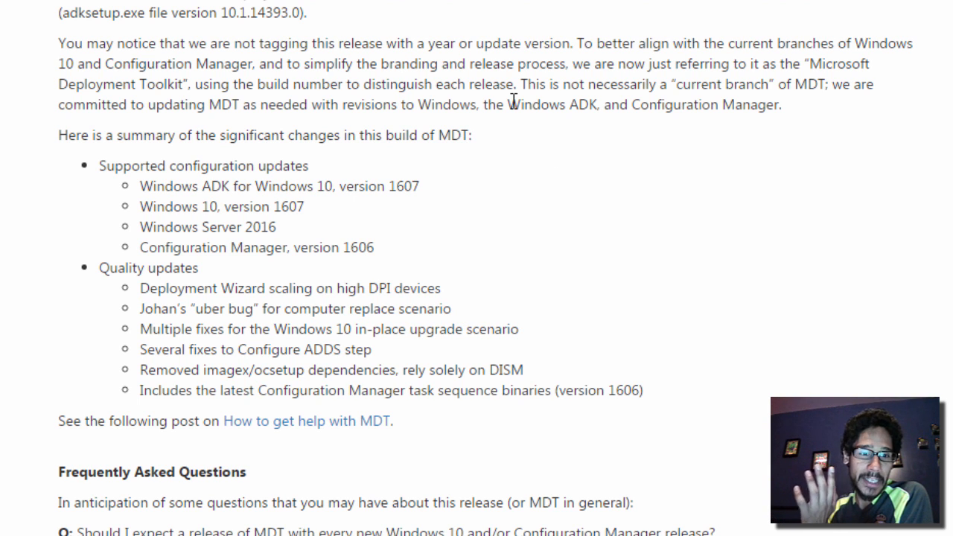
scroll(623, 136, up, 3)
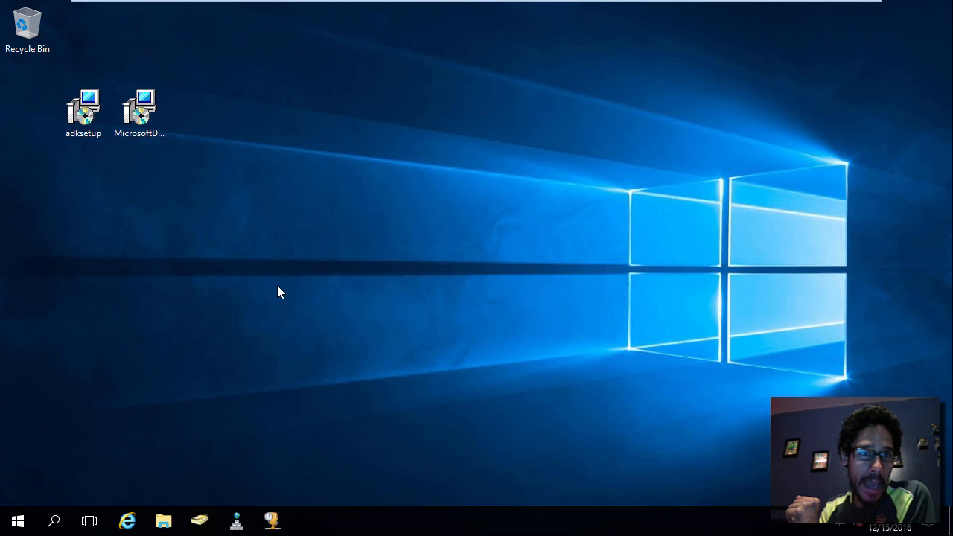
Launch the Windows ADK installer (adksetup, version 10.1.14393.0) from the desktop
click(78, 104)
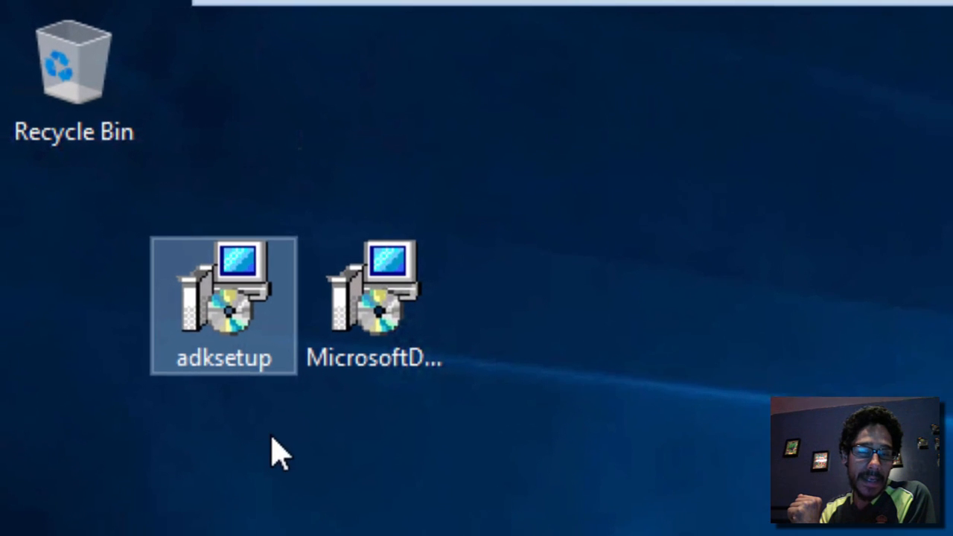
click(383, 338)
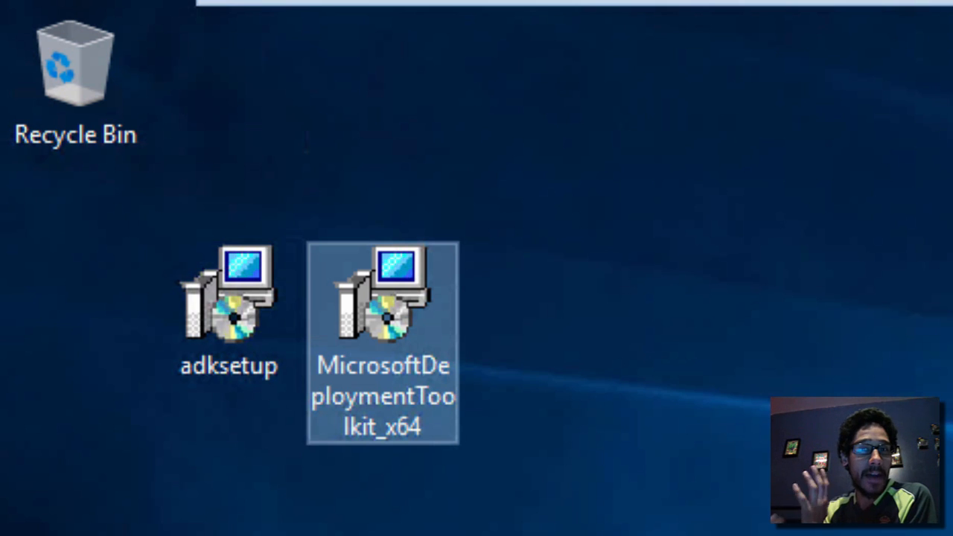
click(233, 317)
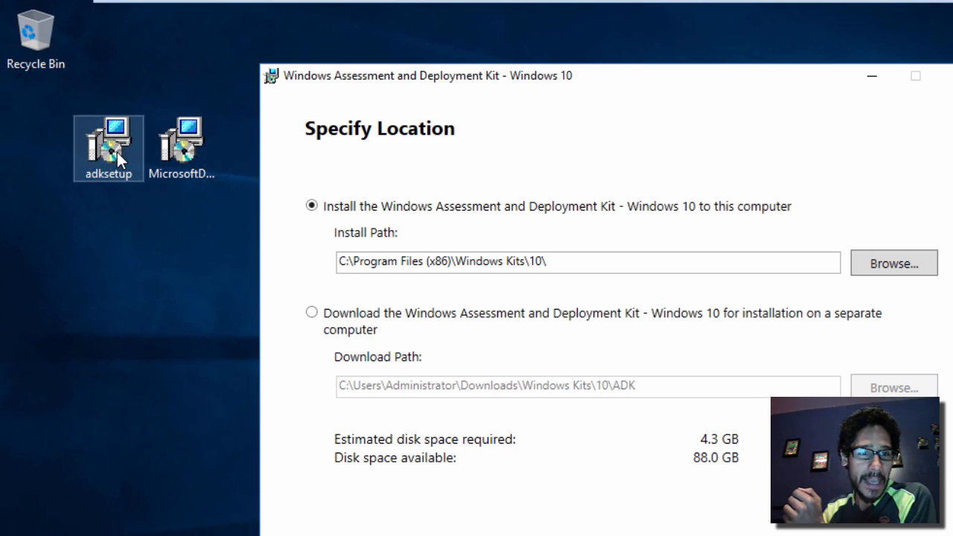
Keep the default ADK install path, decline usage data collection, and accept the license terms
click(111, 153)
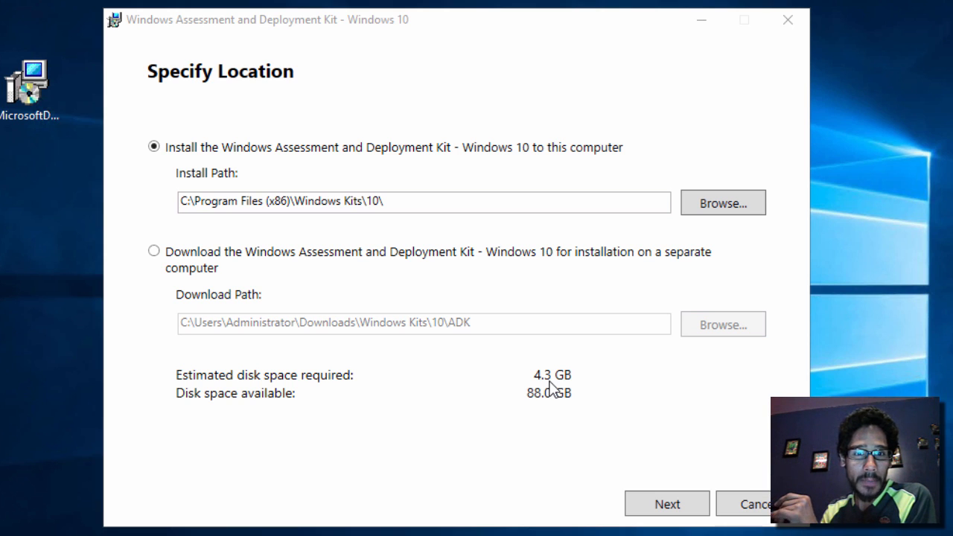
click(655, 506)
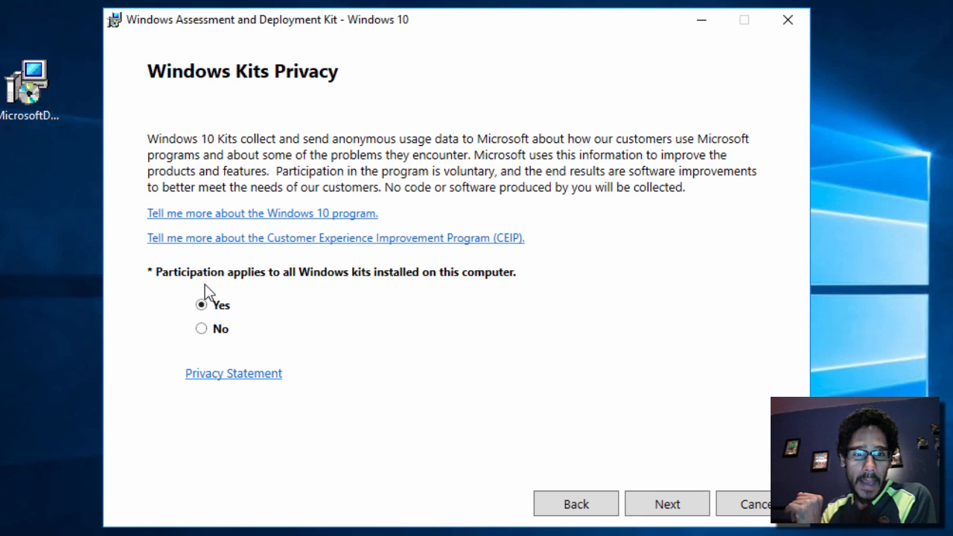
click(221, 329)
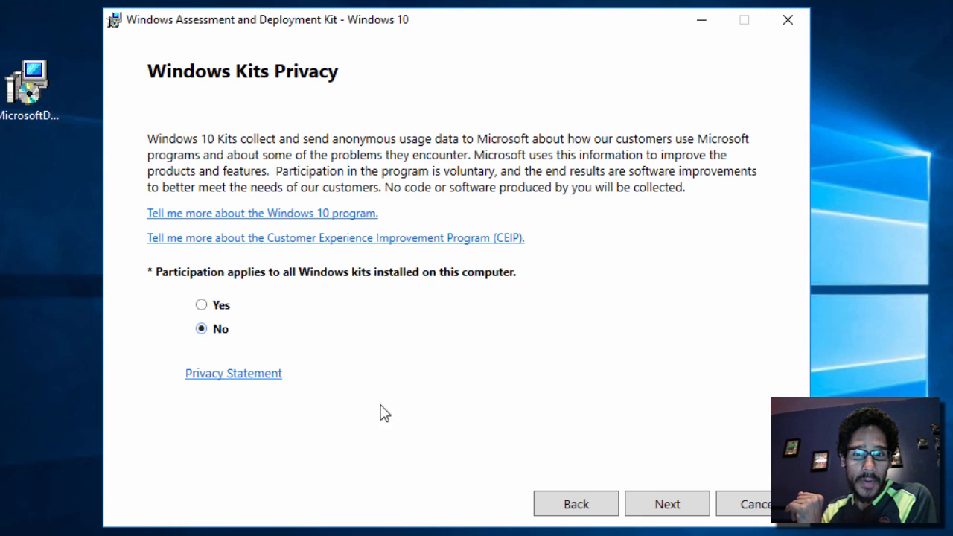
click(667, 506)
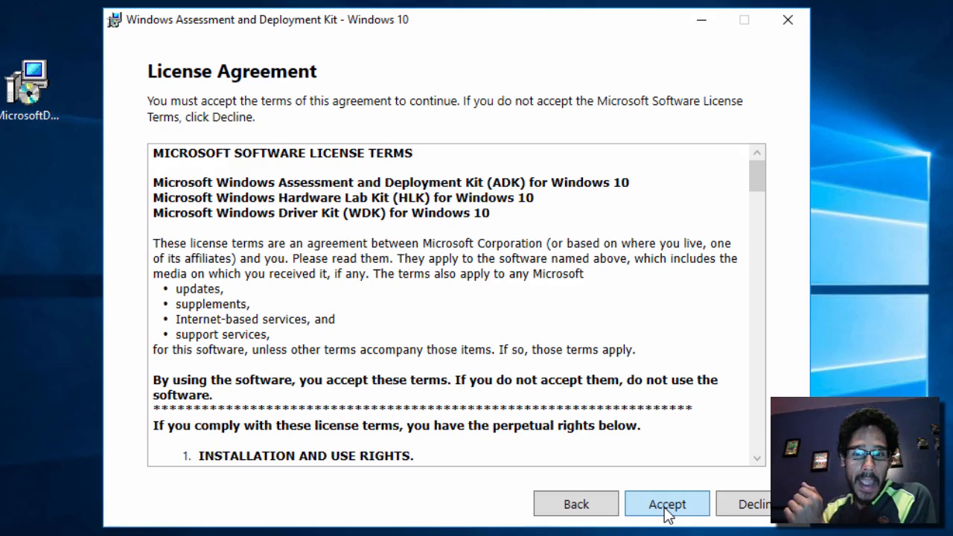
drag(757, 187, 767, 480)
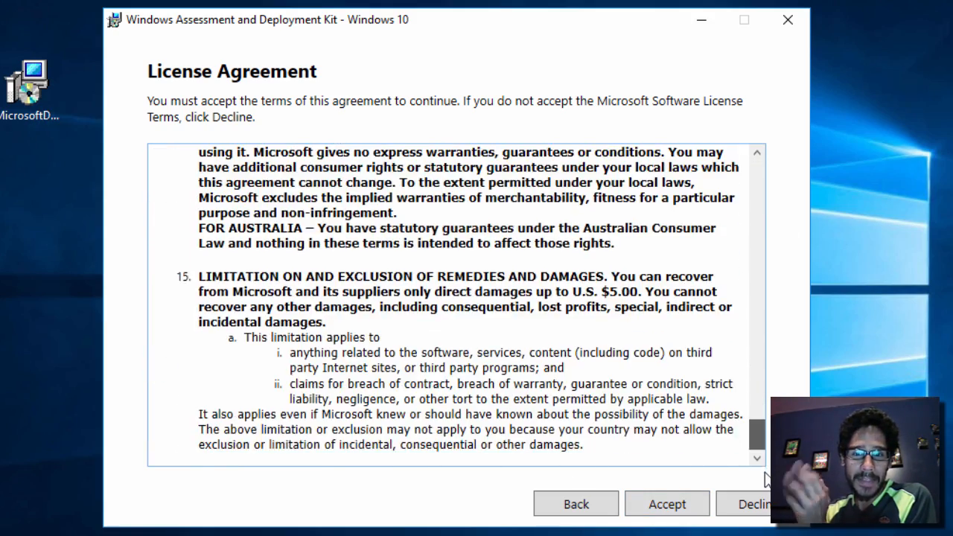
click(687, 509)
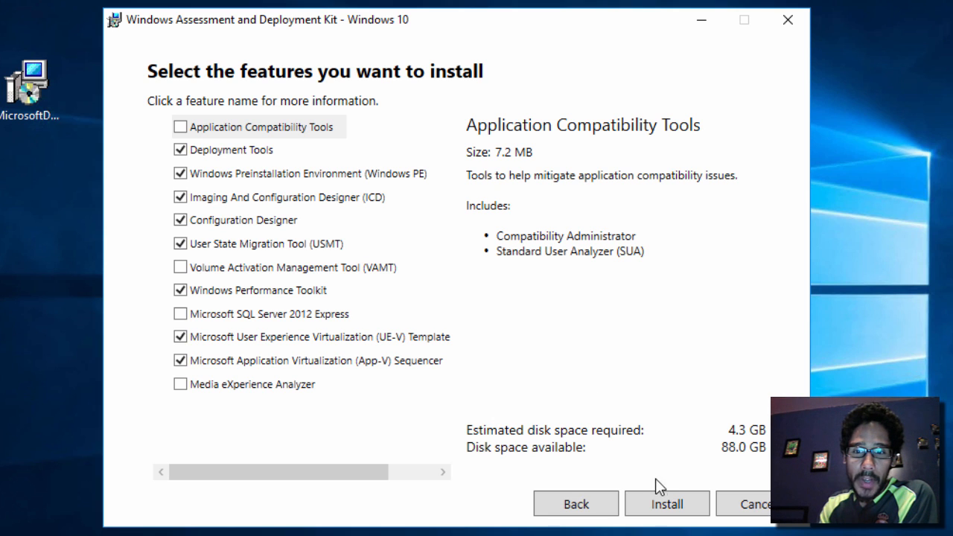
Install the selected ADK features, then confirm the Windows Kits tools appear in the Start menu
click(658, 506)
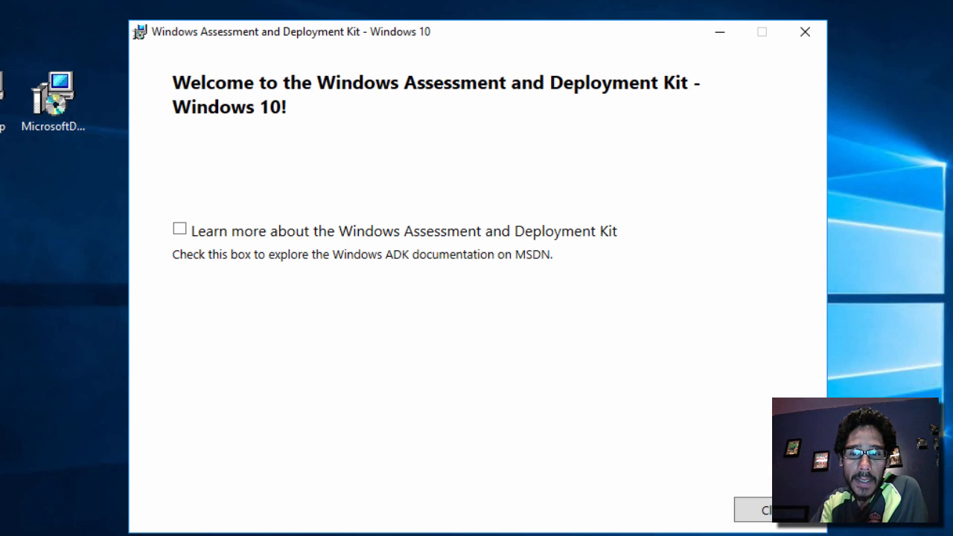
click(775, 512)
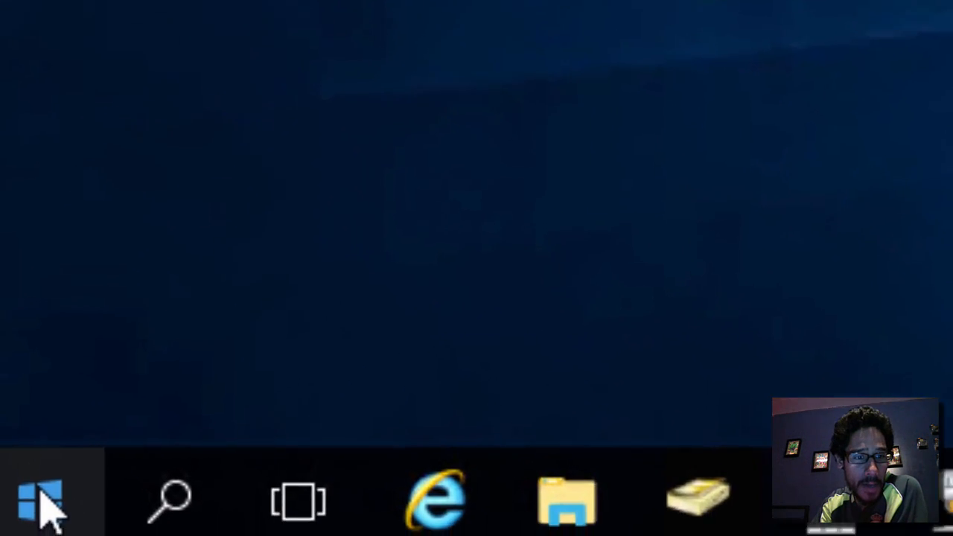
click(40, 501)
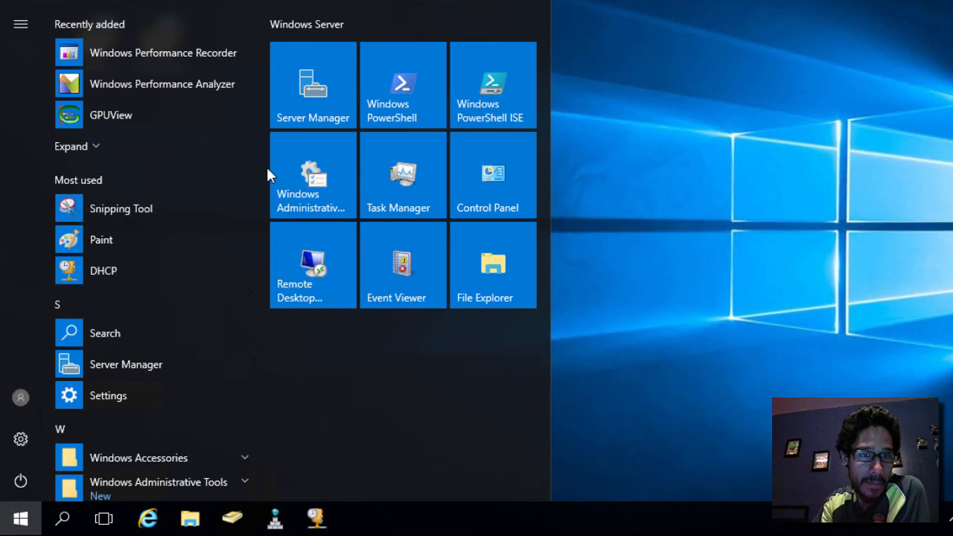
scroll(258, 172, down, 3)
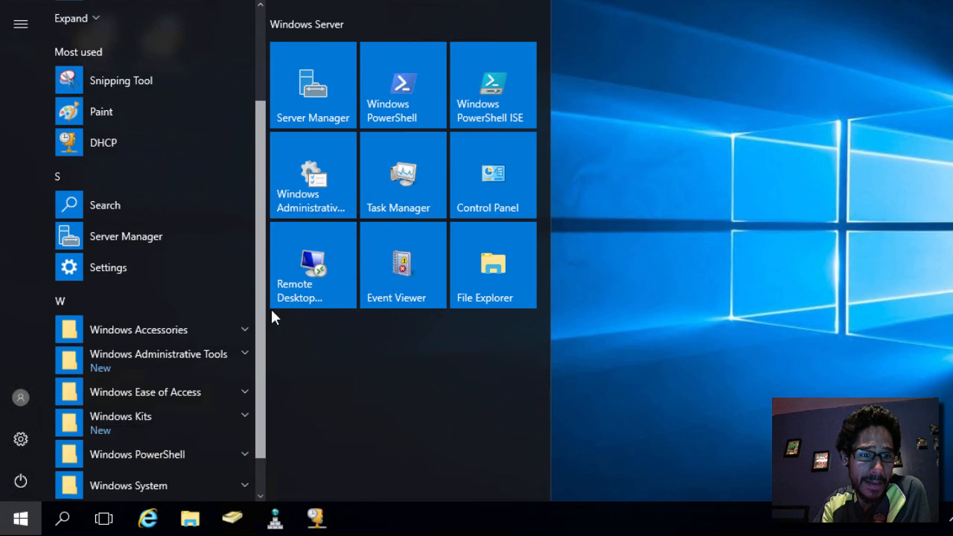
drag(272, 311, 279, 355)
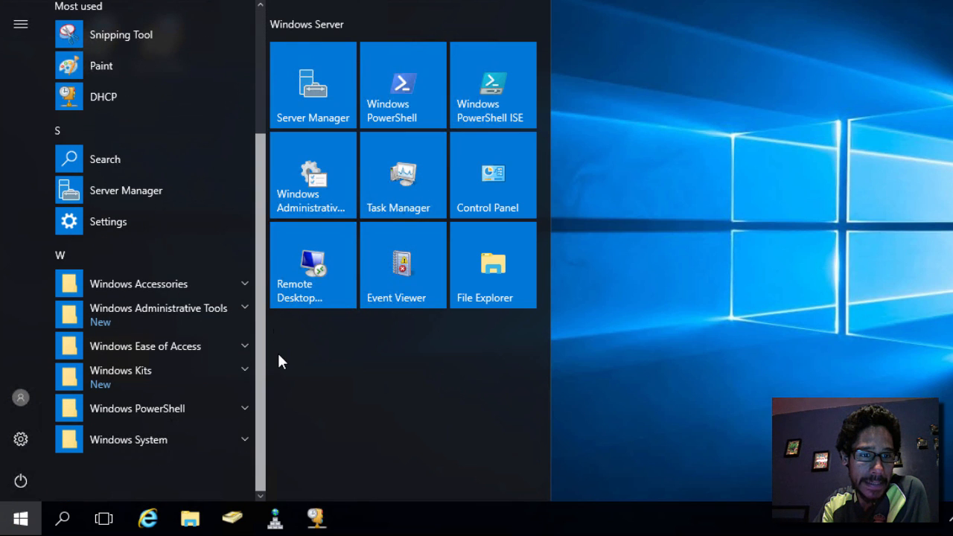
click(137, 368)
scroll(170, 391, down, 6)
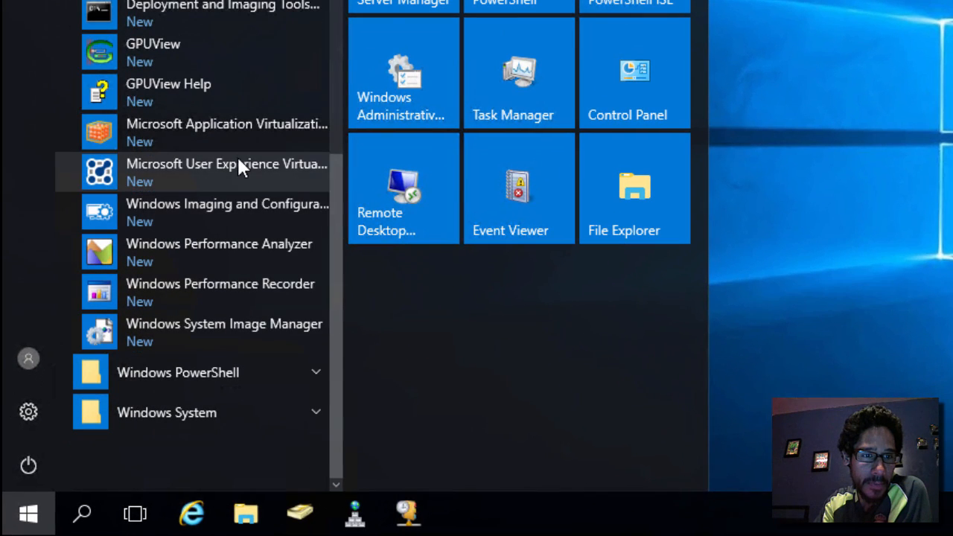
click(940, 176)
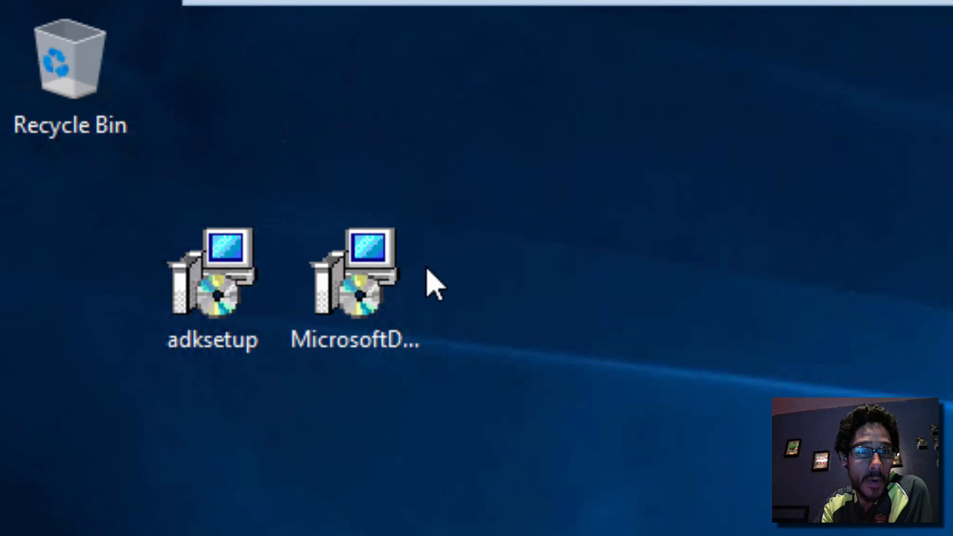
click(394, 291)
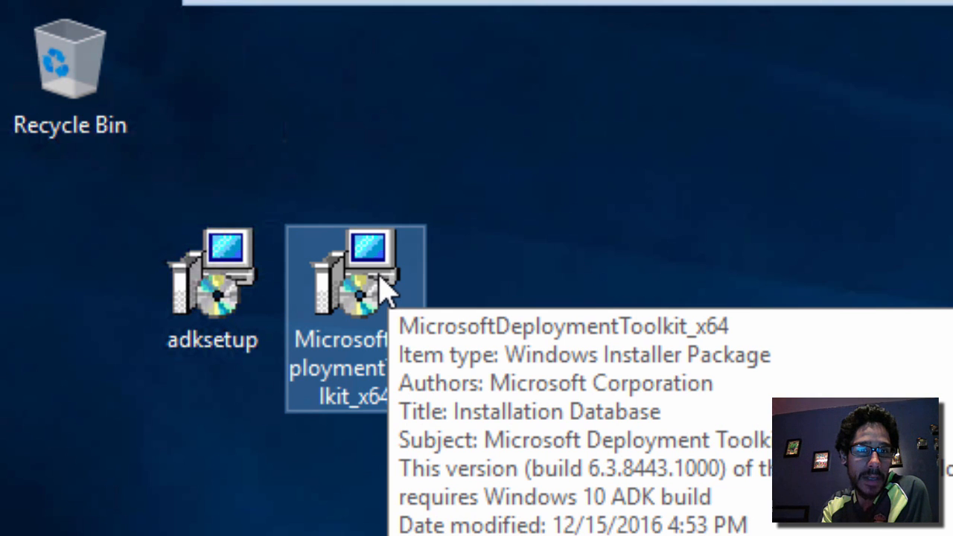
Install MDT 6.3.8443.1000 with all features, declining the Customer Experience Improvement Program
double_click(381, 286)
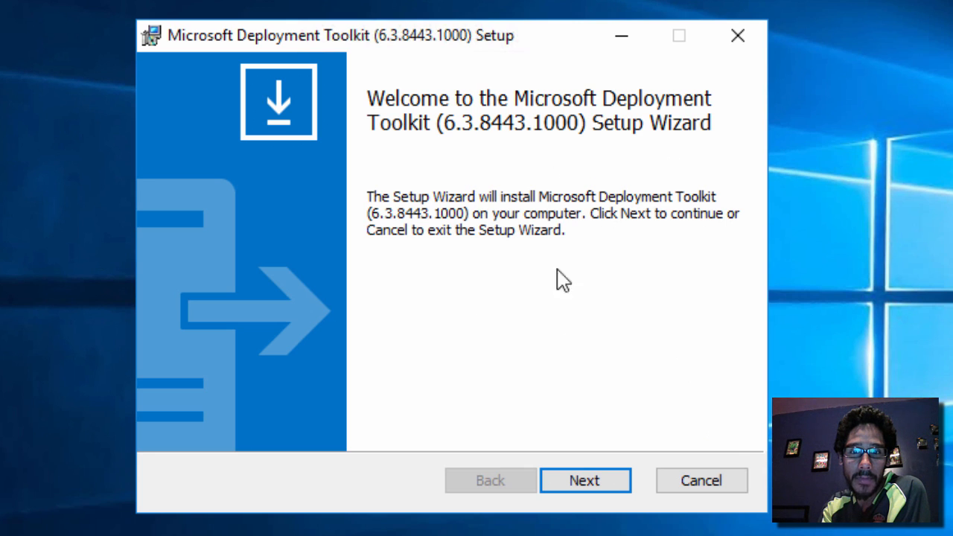
click(585, 483)
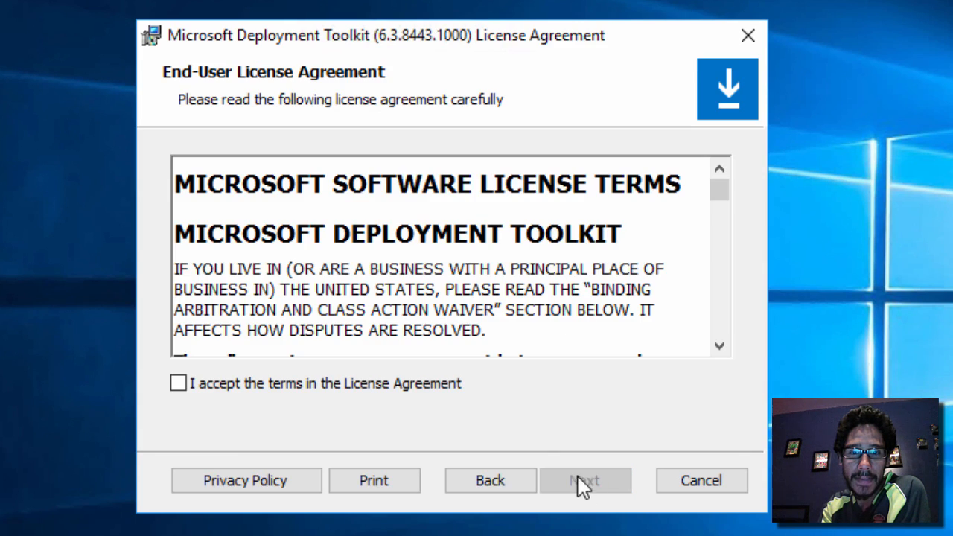
click(327, 383)
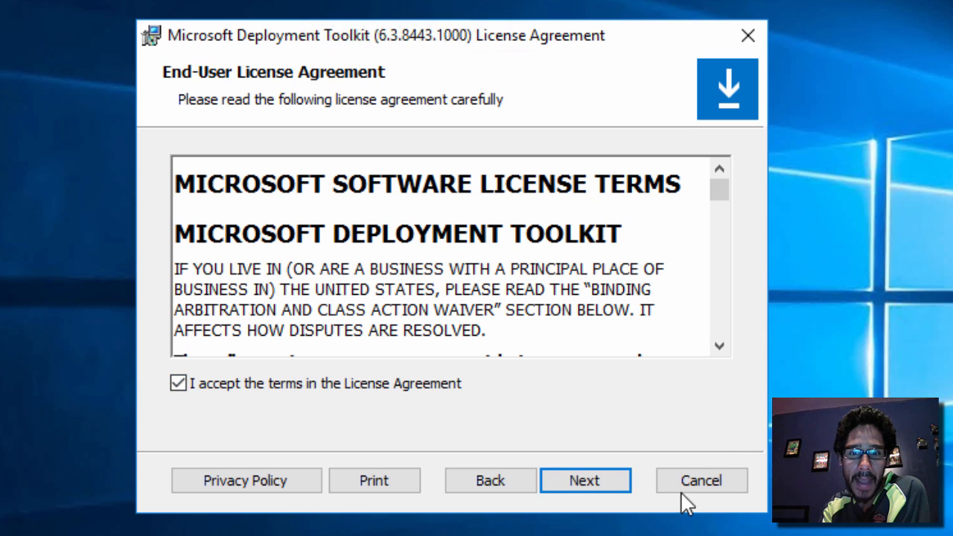
click(613, 484)
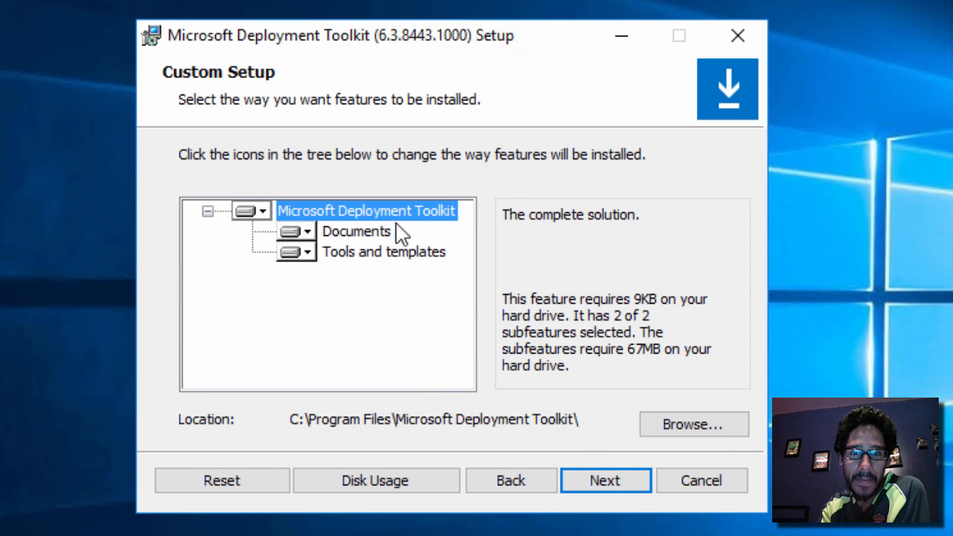
click(604, 483)
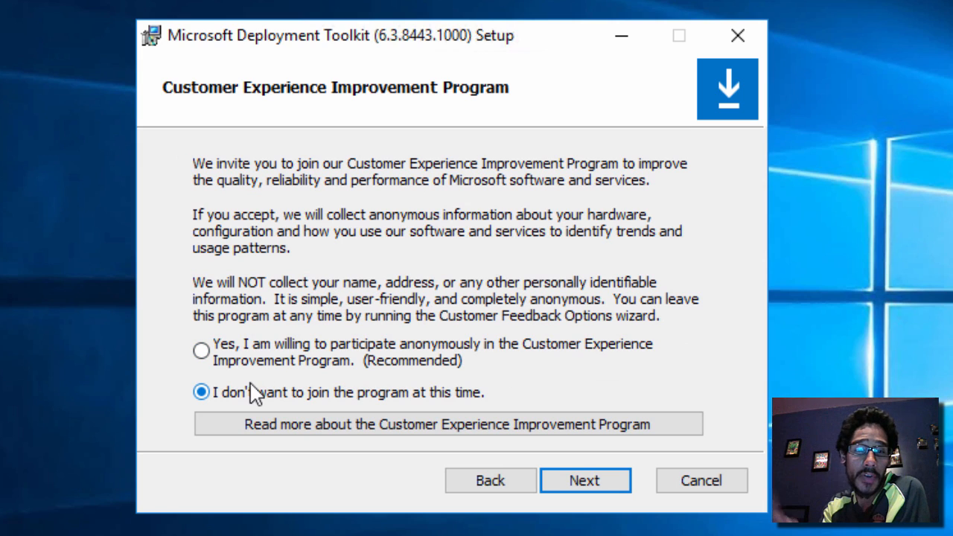
click(601, 484)
click(601, 484)
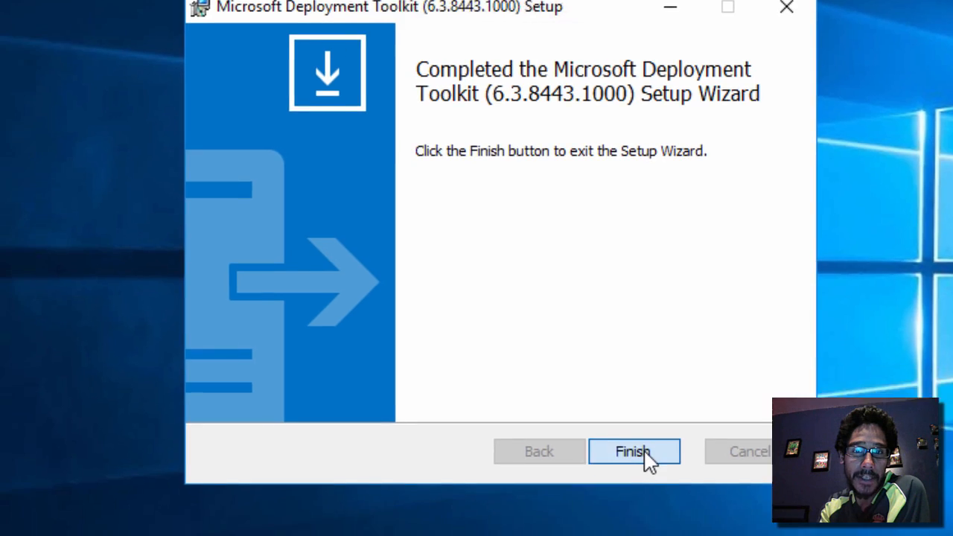
click(598, 484)
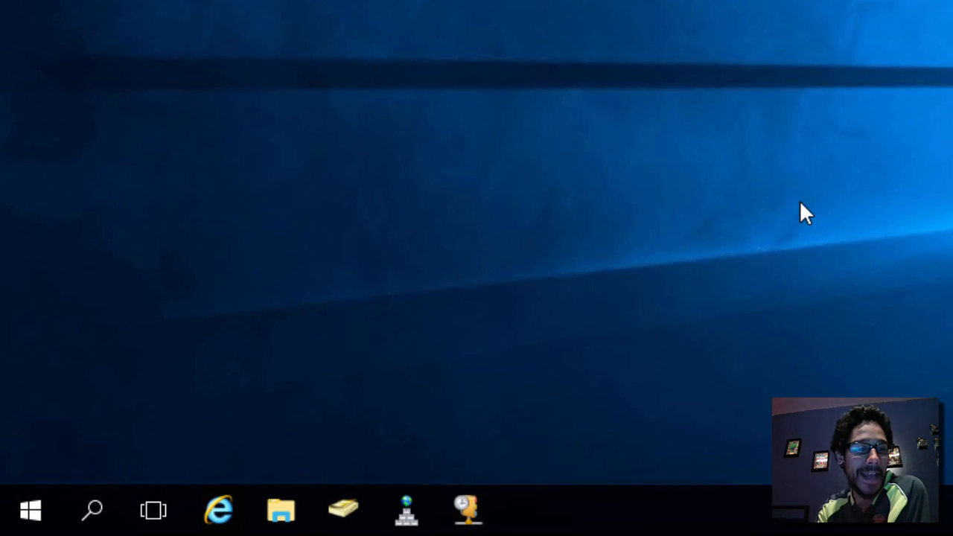
Restart the Windows Server VM through Ctrl+Alt+Del, giving a shutdown reason
click(32, 511)
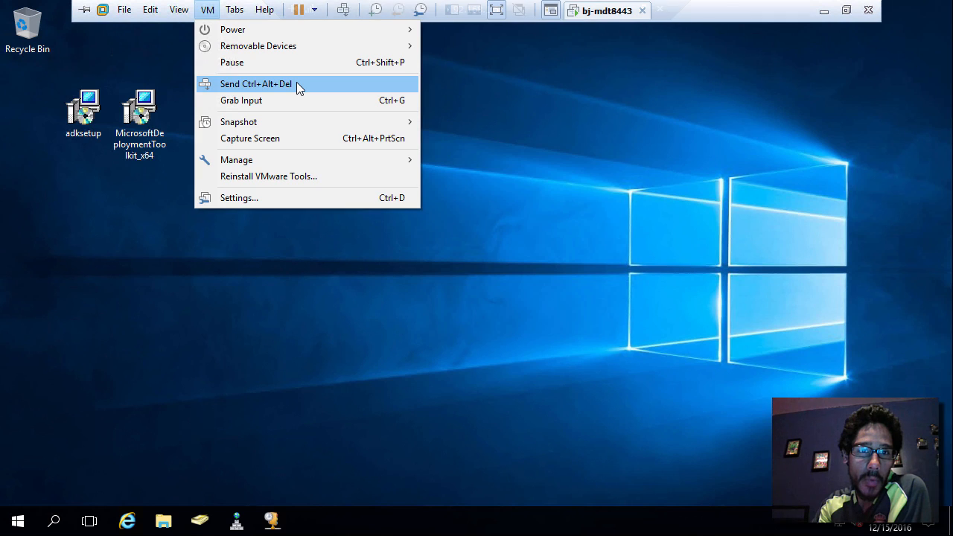
click(297, 85)
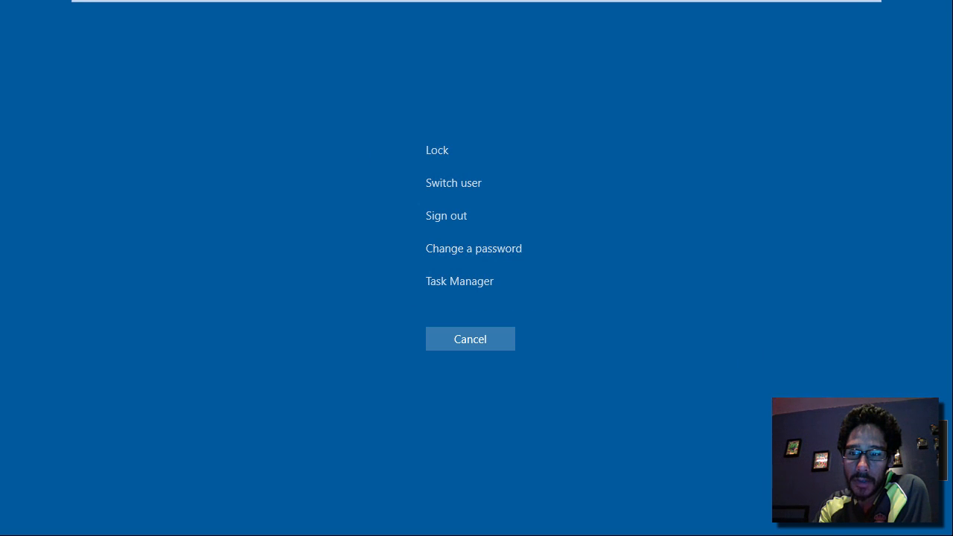
click(894, 465)
click(897, 460)
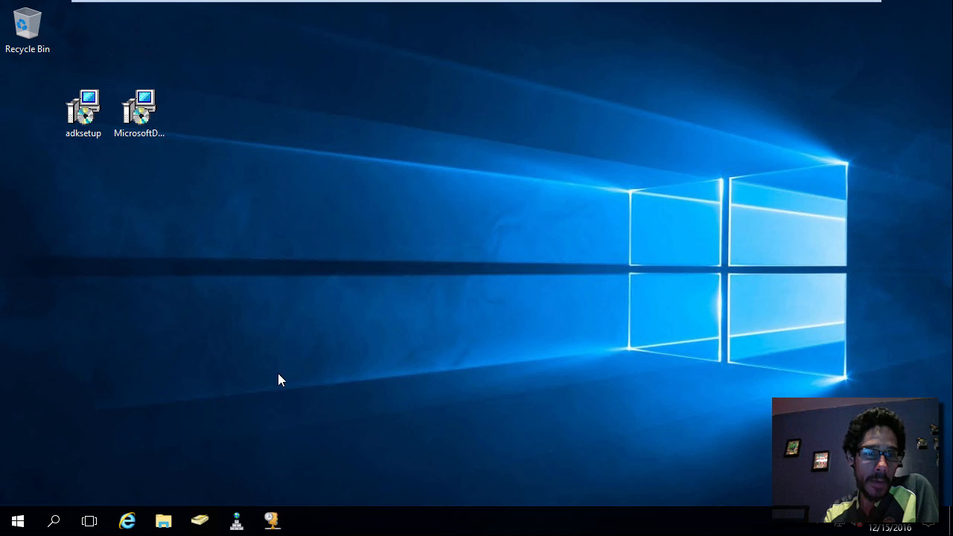
Launch Deployment Workbench from the Microsoft Deployment Toolkit Start menu group
click(17, 521)
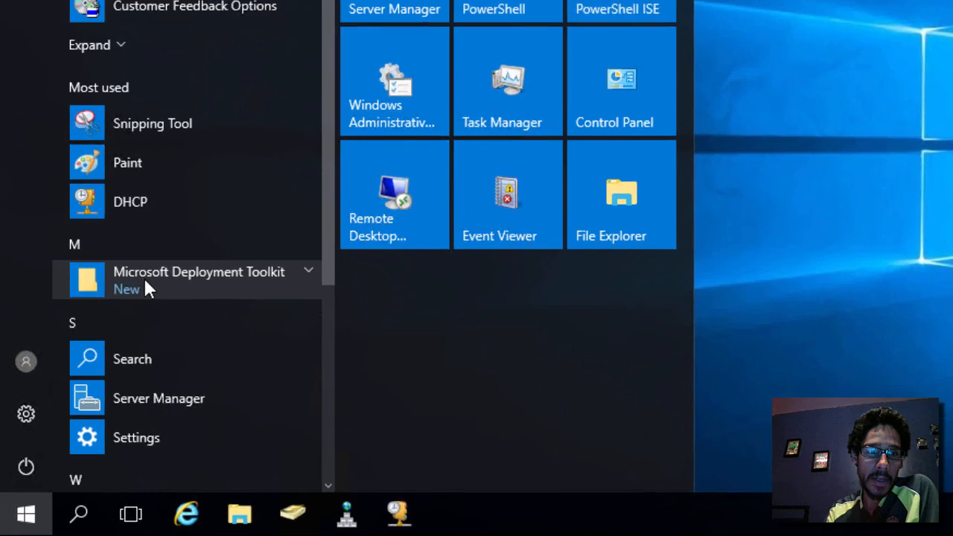
click(99, 366)
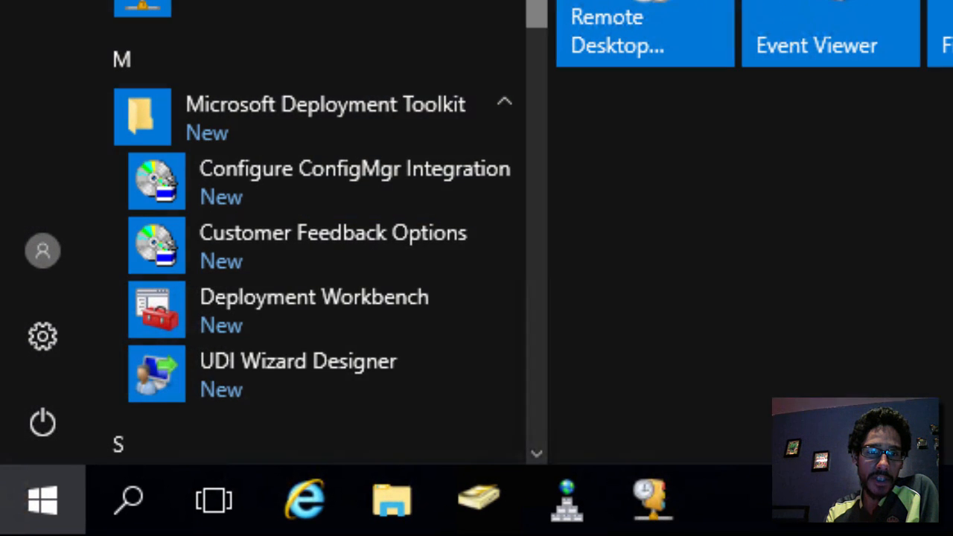
scroll(528, 71, down, 3)
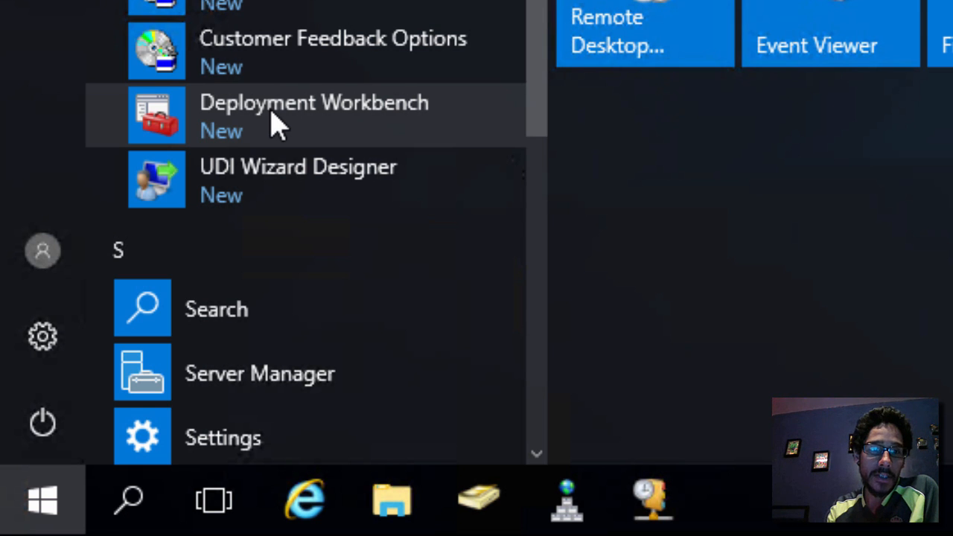
click(272, 126)
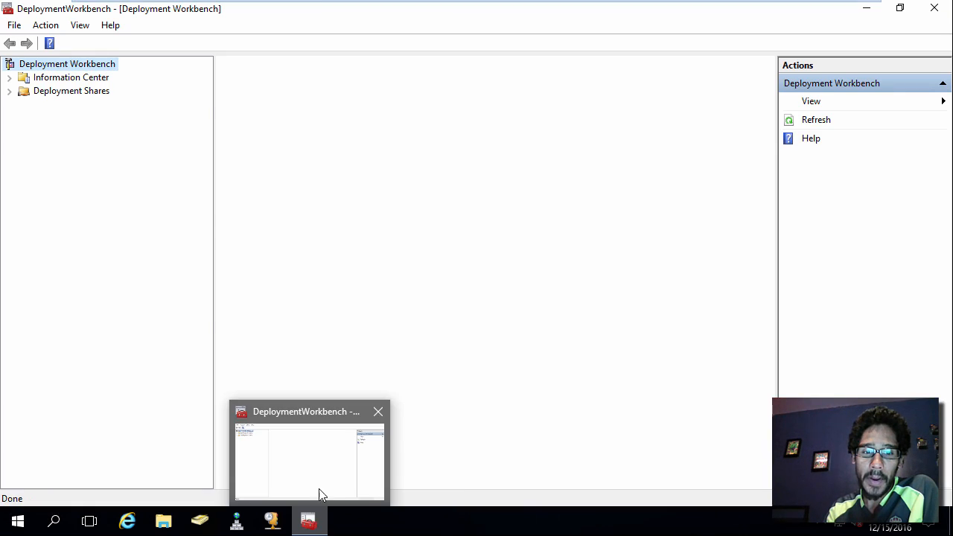
Pin Deployment Workbench to the taskbar and start the New Deployment Share Wizard
right_click(308, 521)
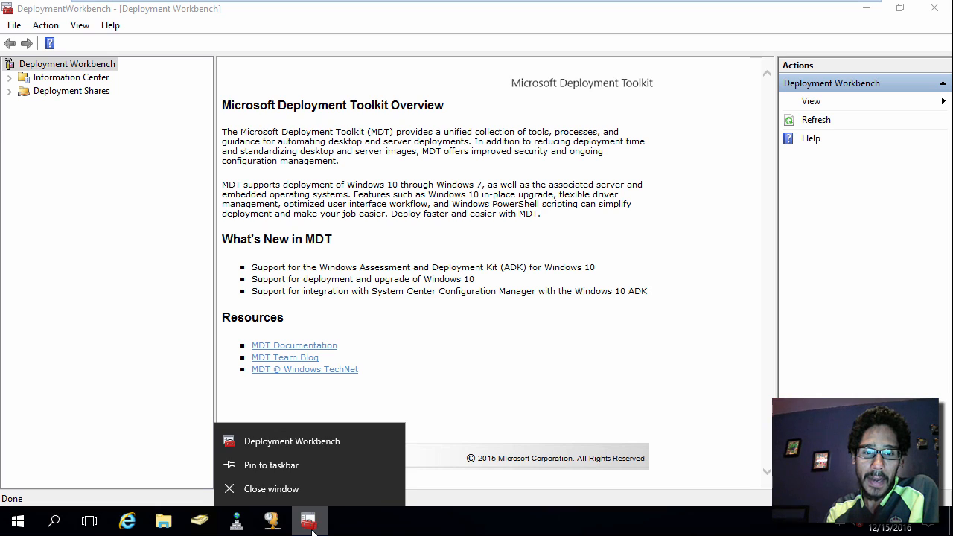
click(303, 464)
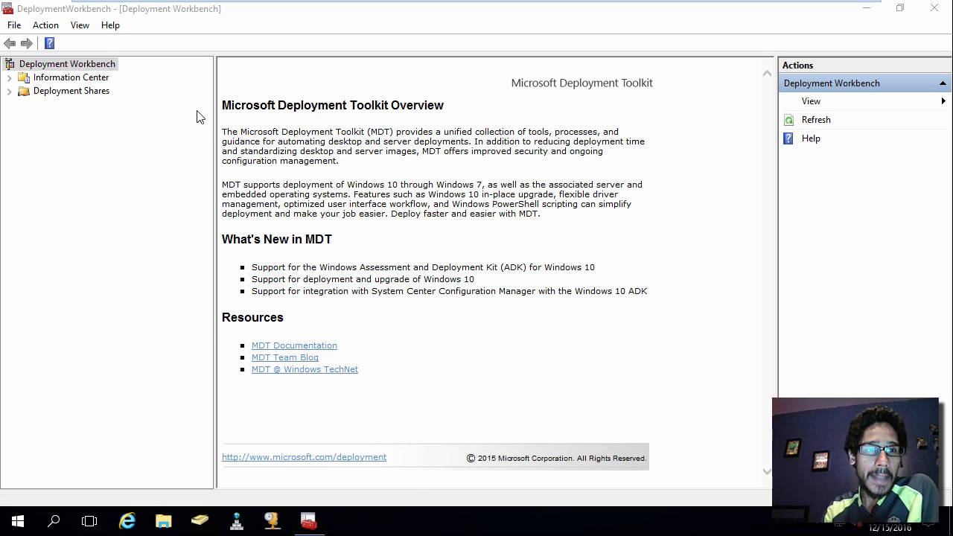
click(63, 94)
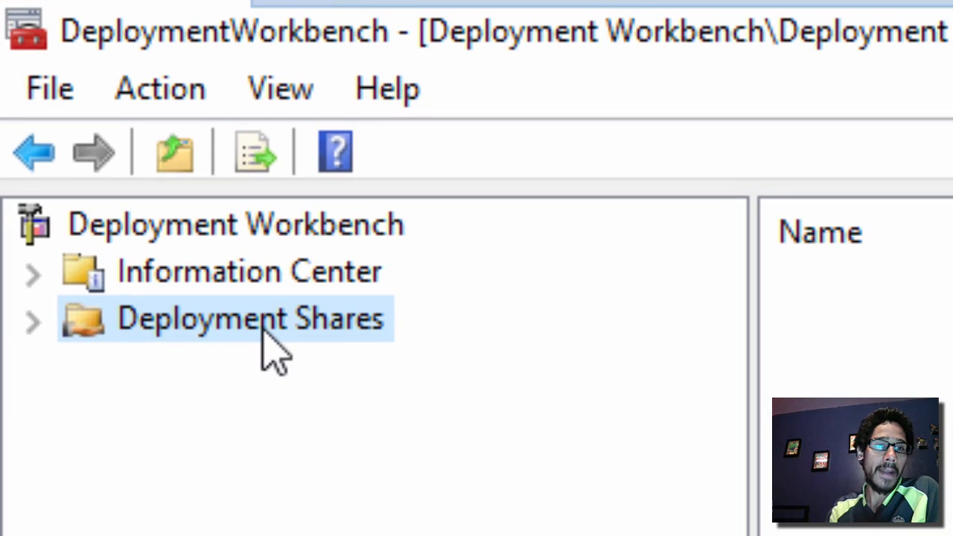
right_click(265, 333)
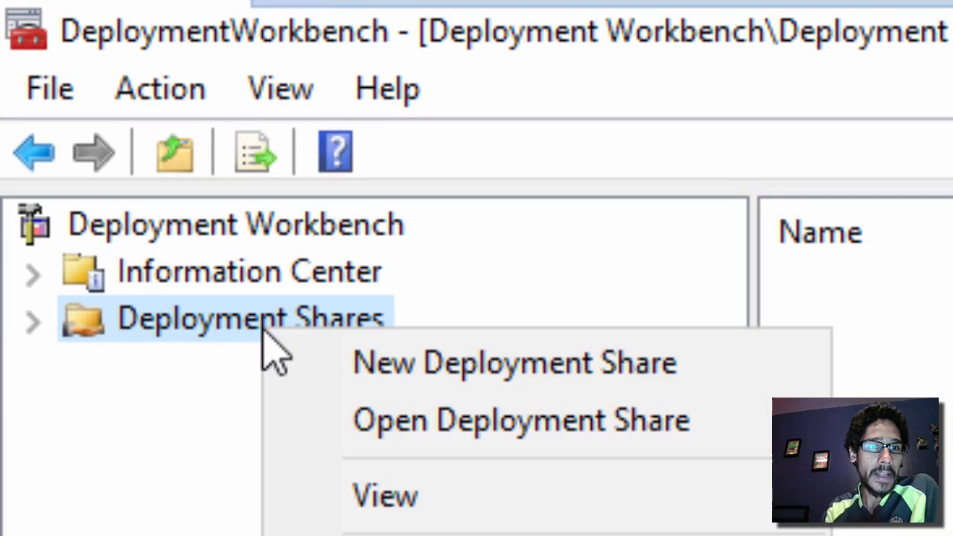
click(367, 371)
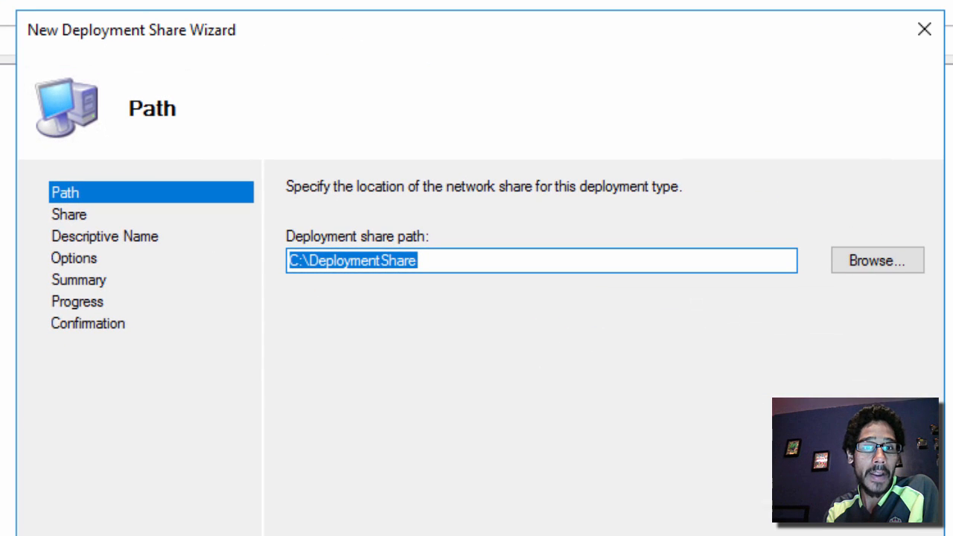
Create the share at C:\DeploymentShare as DeploymentShare$ with the wizard option prompts cleared
drag(481, 266, 231, 268)
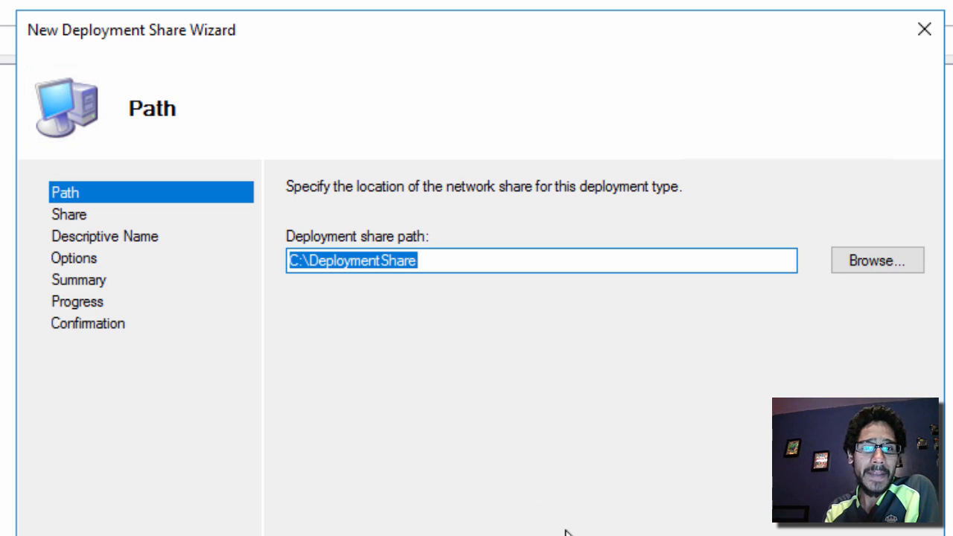
key(Return)
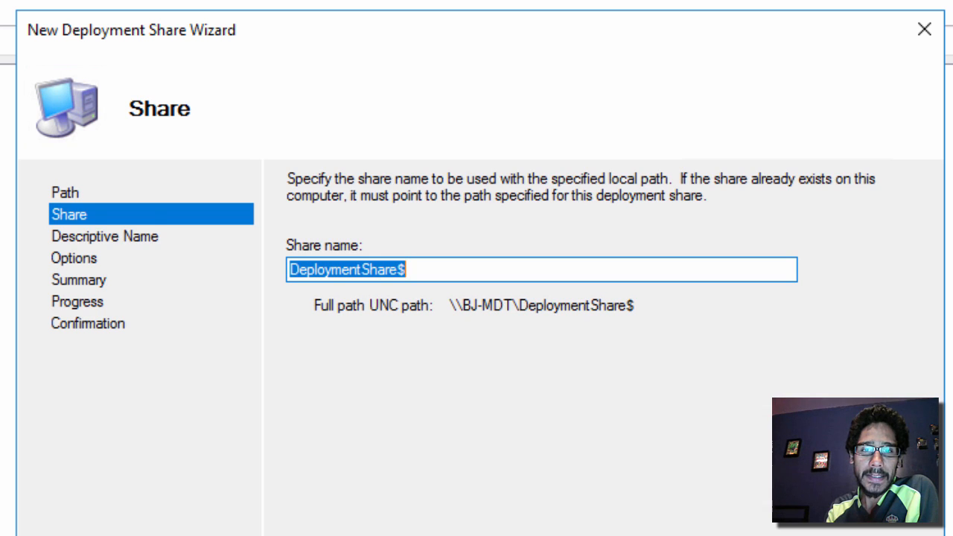
key(Return)
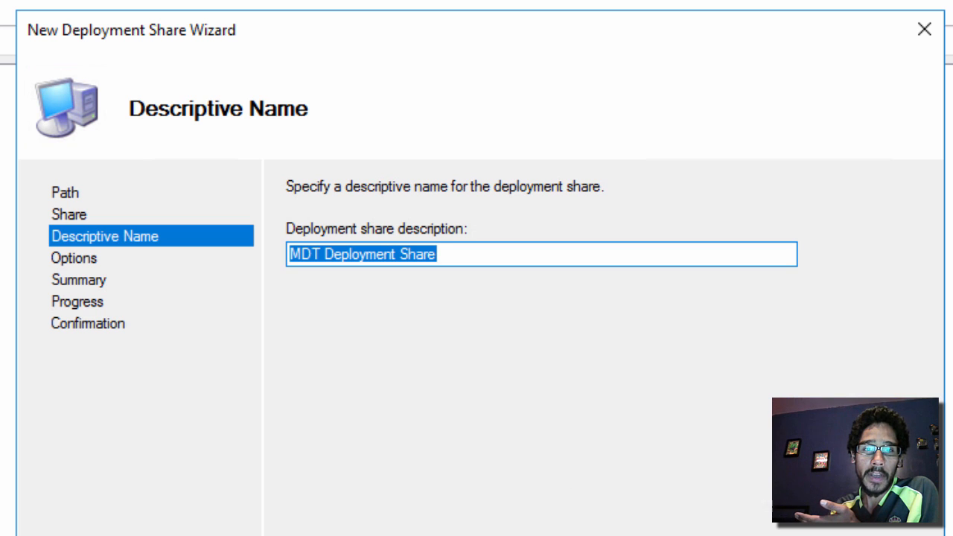
key(Return)
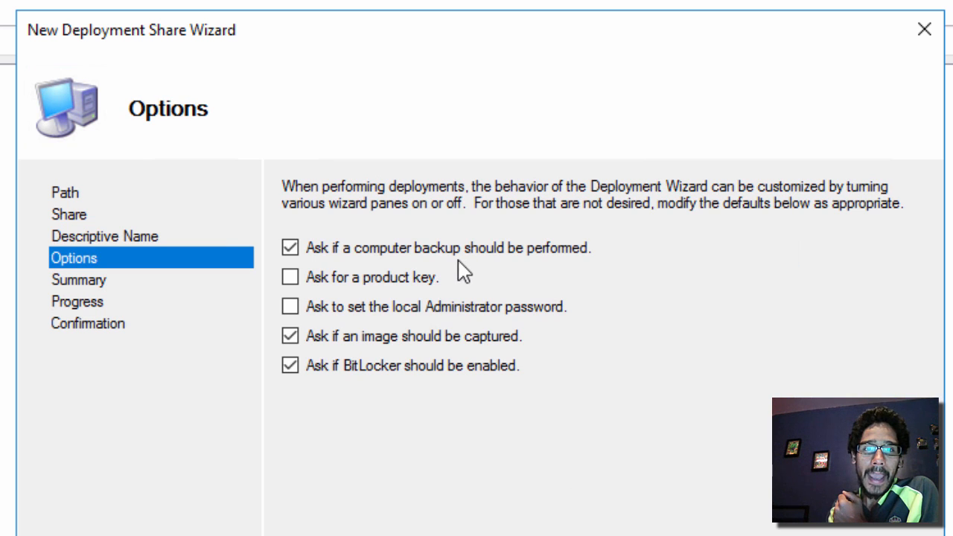
click(340, 250)
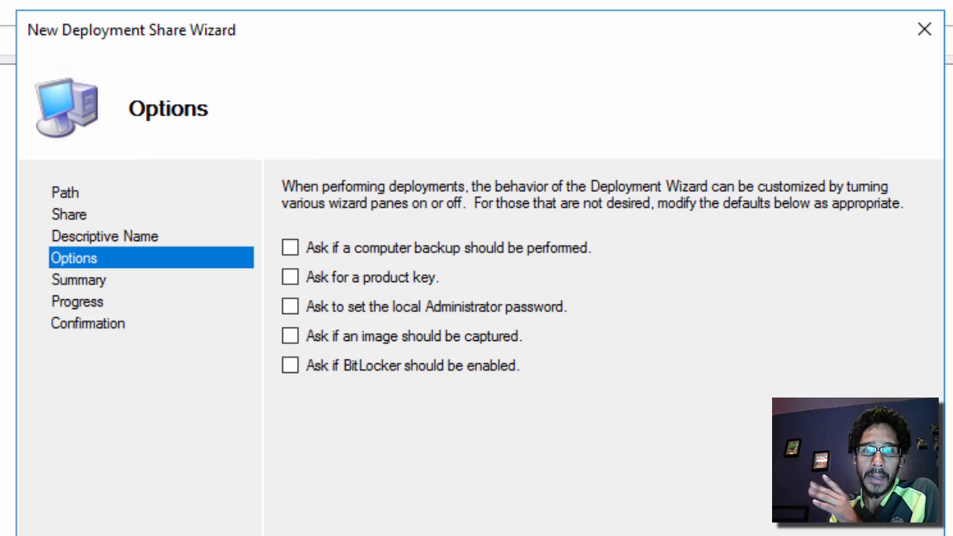
key(Return)
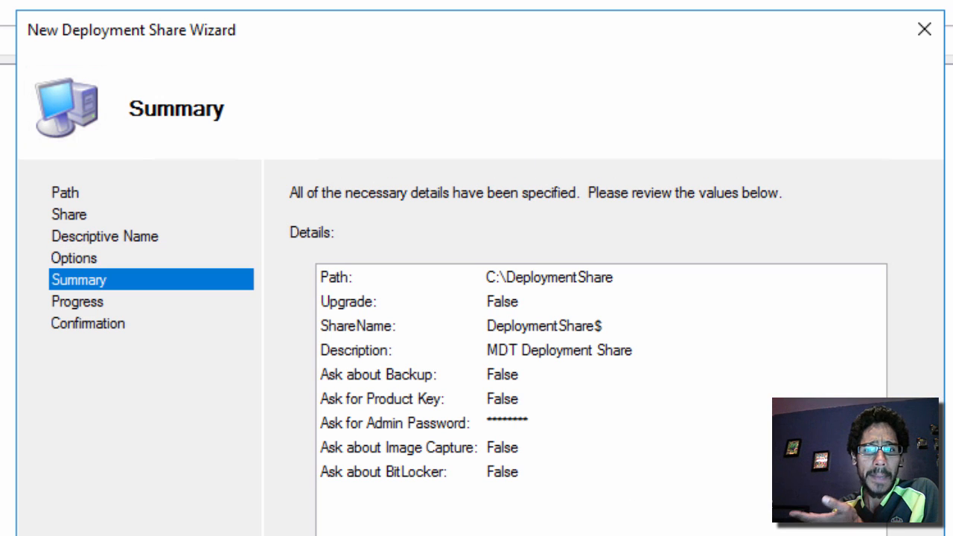
key(Return)
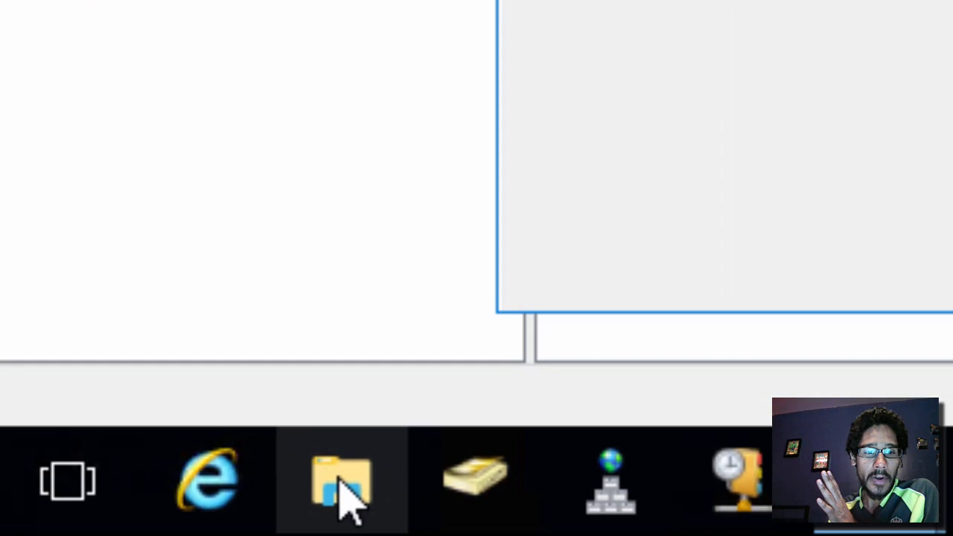
Browse C:\DeploymentShare and its $OEM$ subfolder in File Explorer, then close the window
click(344, 498)
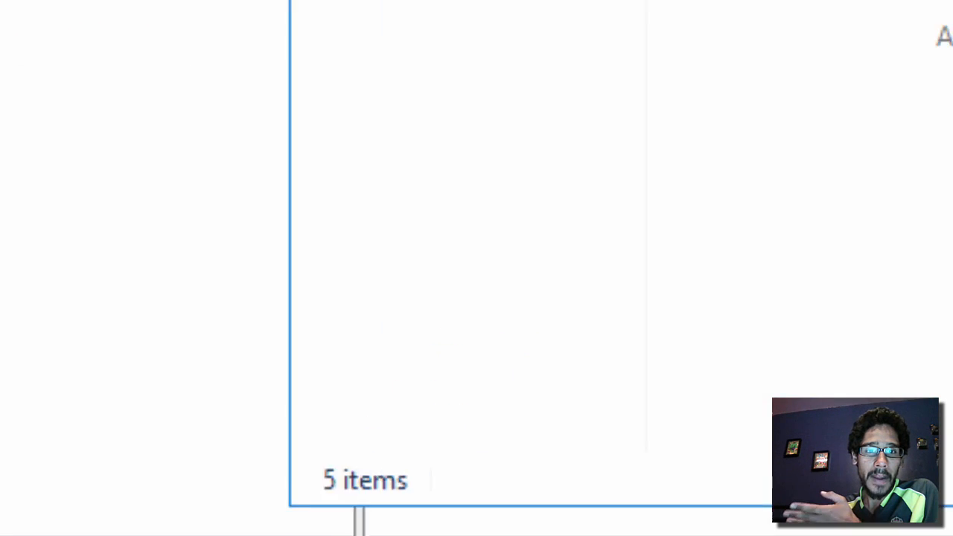
click(183, 259)
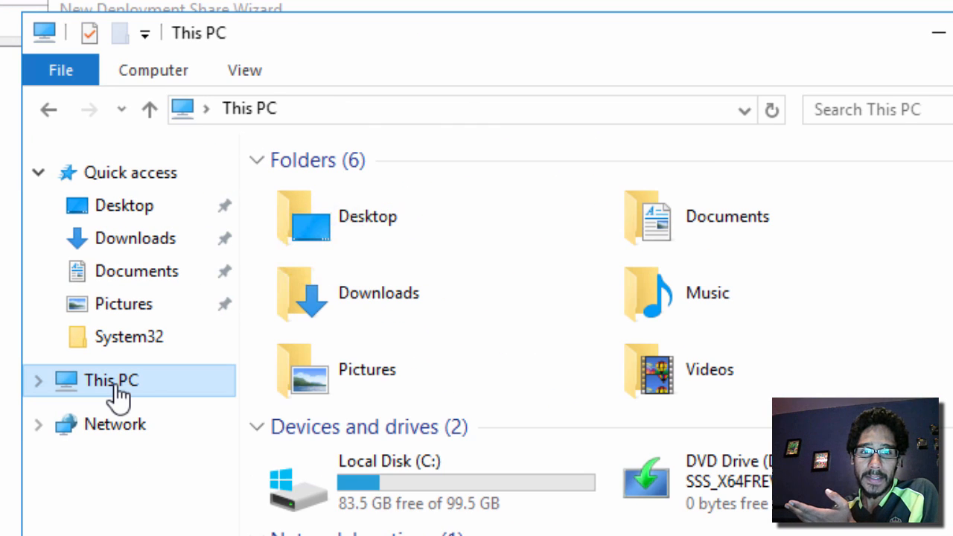
double_click(437, 500)
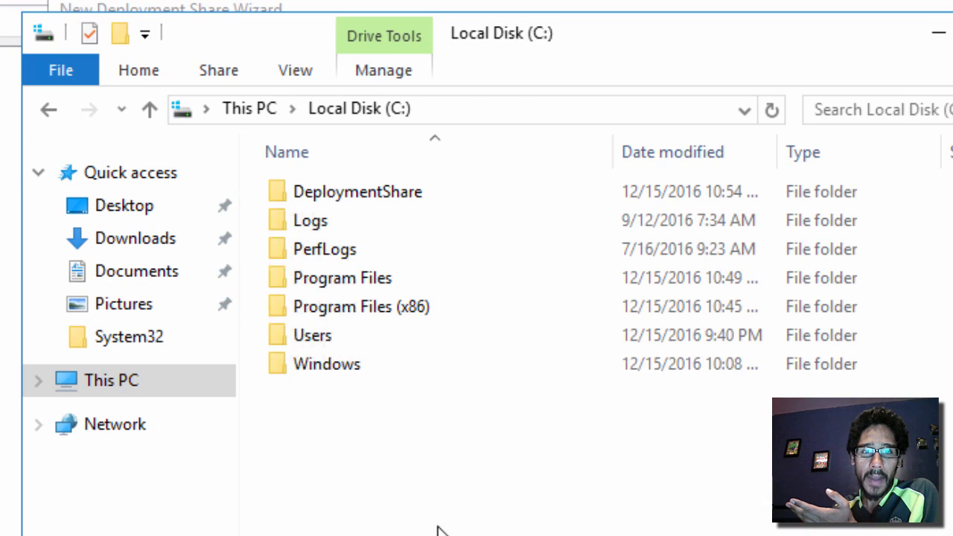
double_click(370, 210)
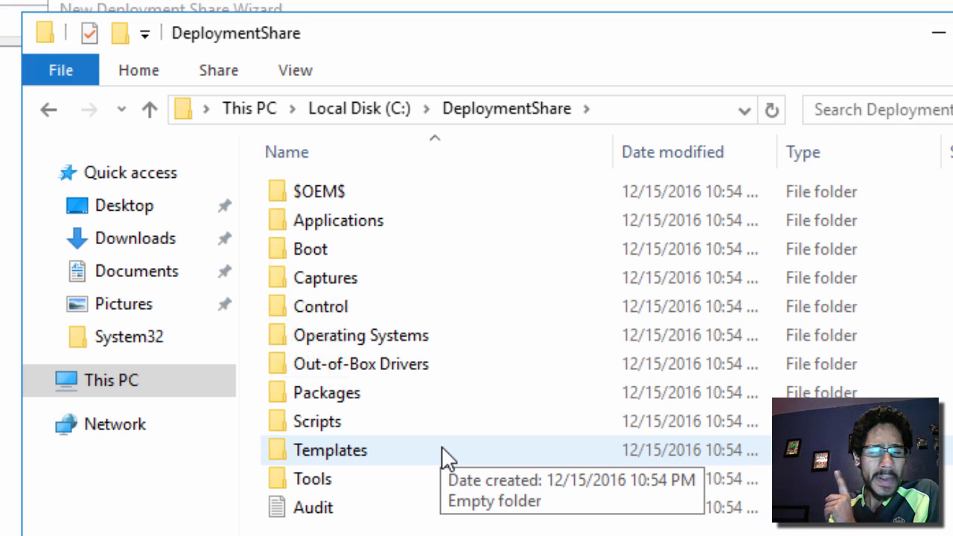
double_click(335, 195)
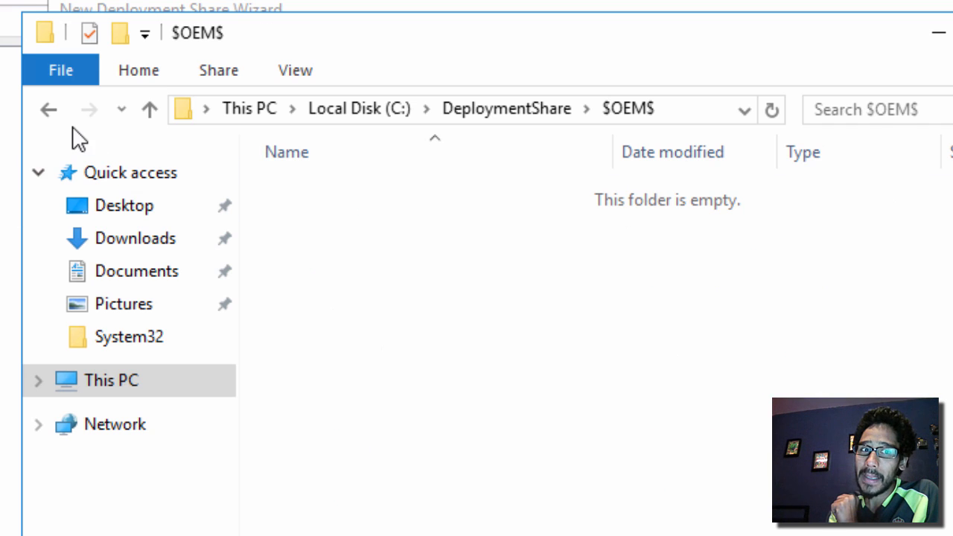
click(58, 113)
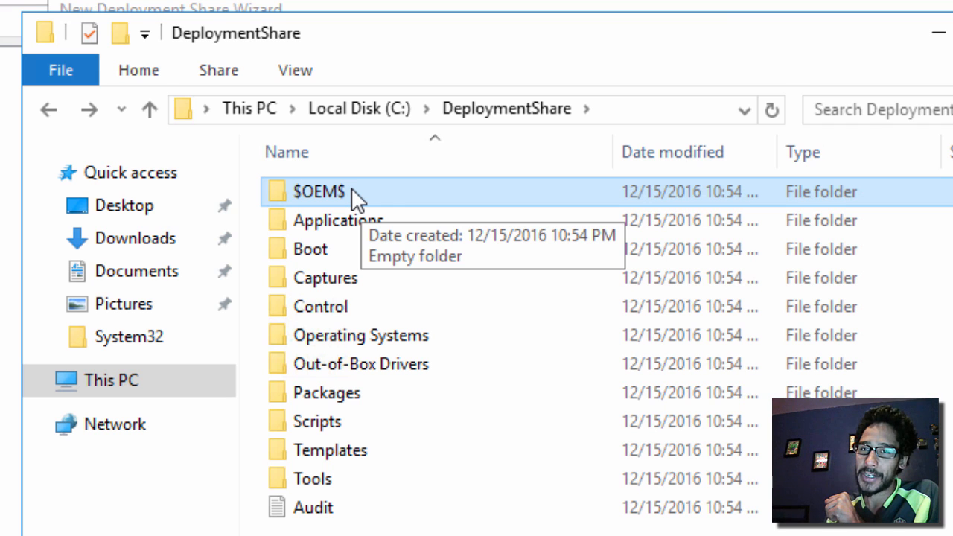
key(alt+F4)
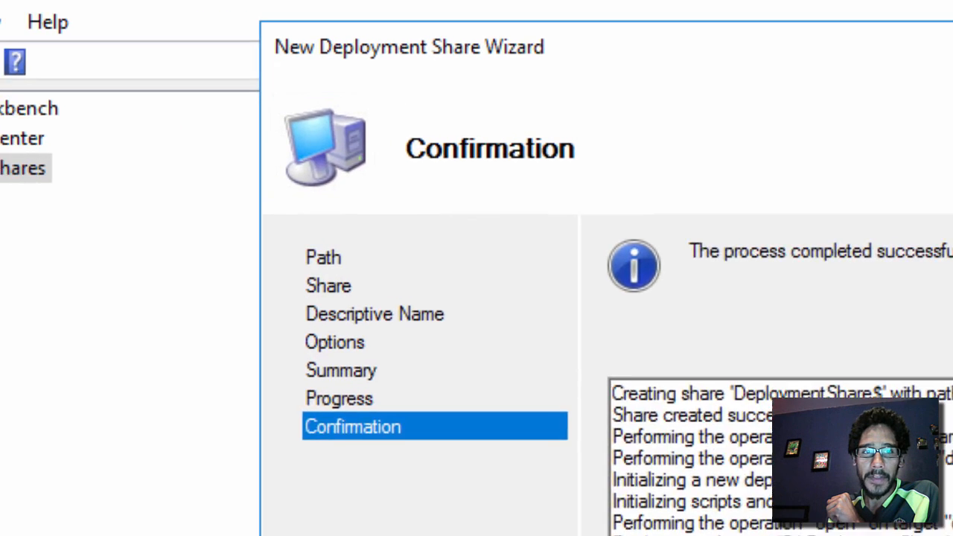
Close the finished deployment share wizard and open the share's Operating Systems node
key(Return)
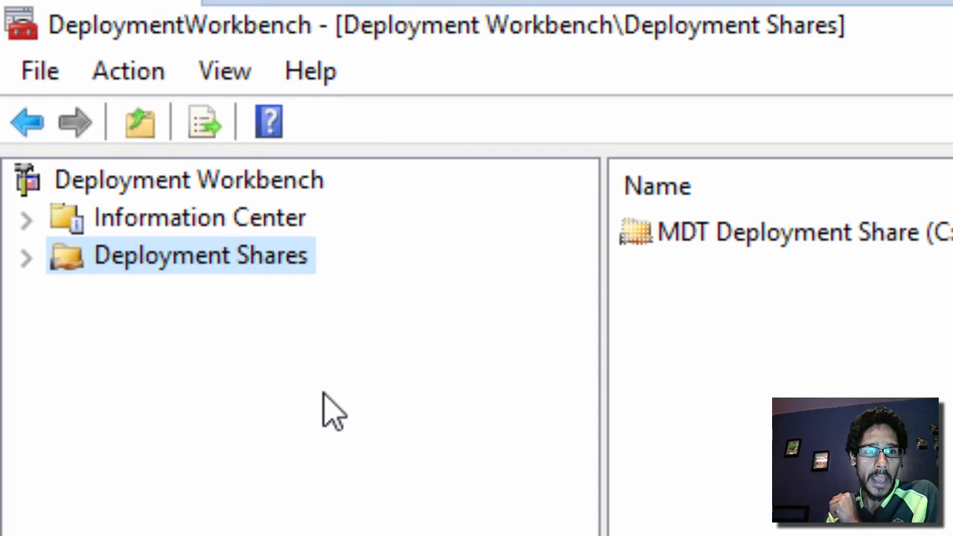
click(26, 259)
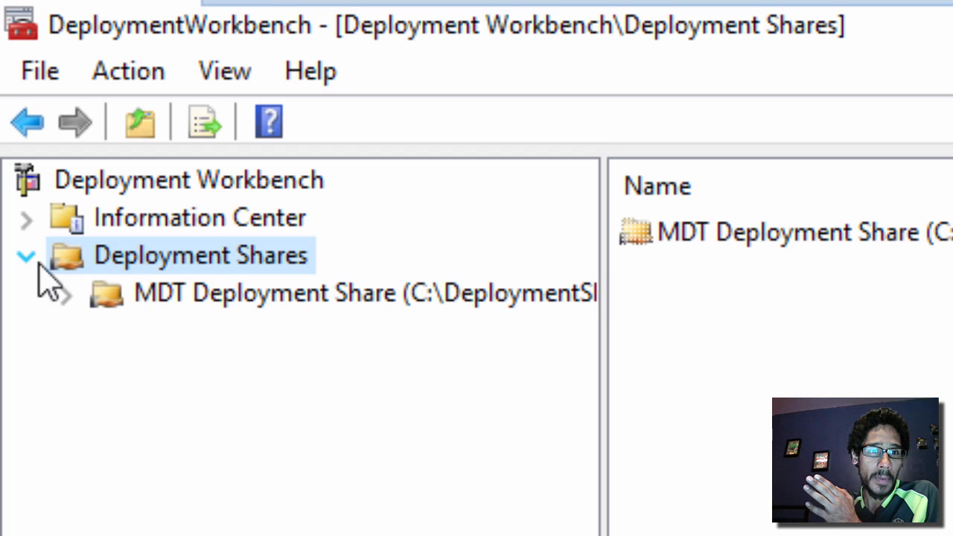
click(77, 295)
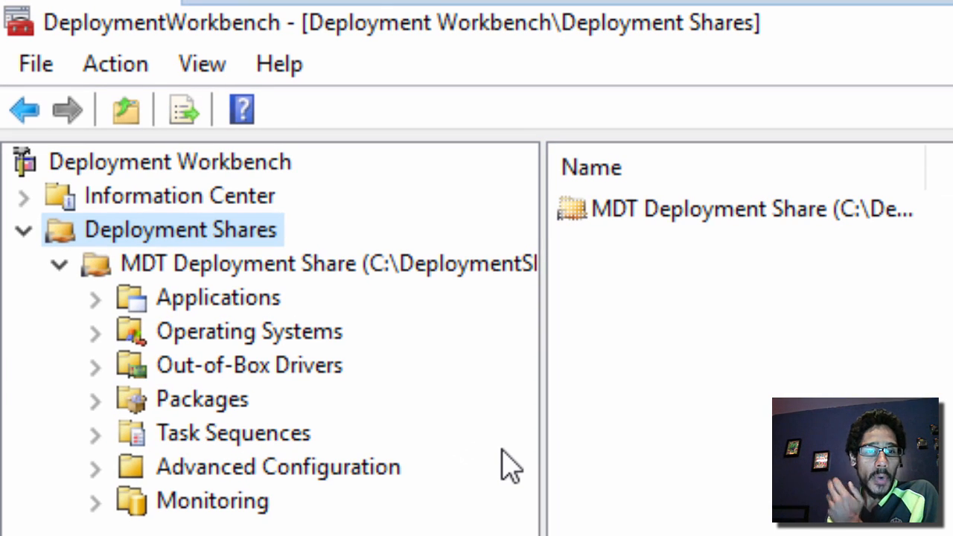
click(218, 333)
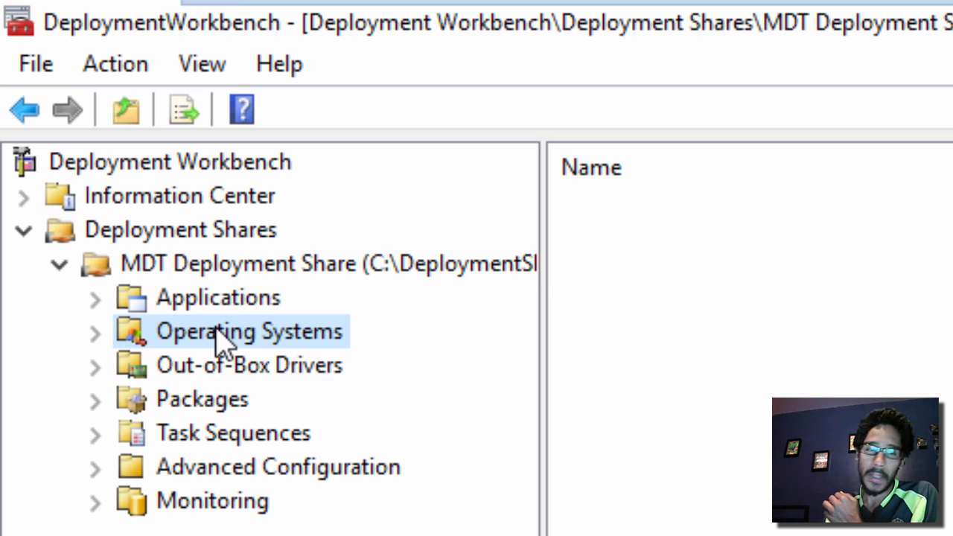
Create a folder named 'Server 2016' under Operating Systems and open it
right_click(217, 333)
click(308, 393)
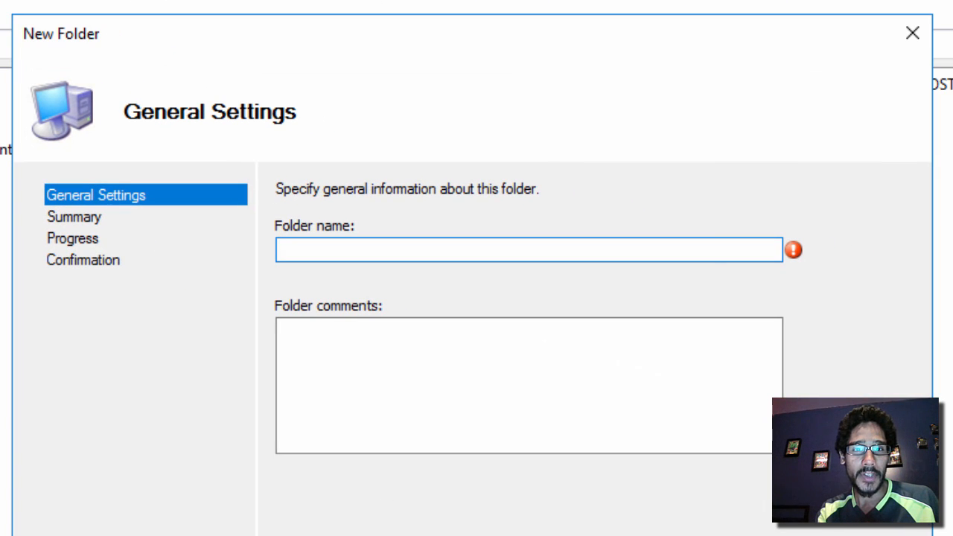
text(Sere)
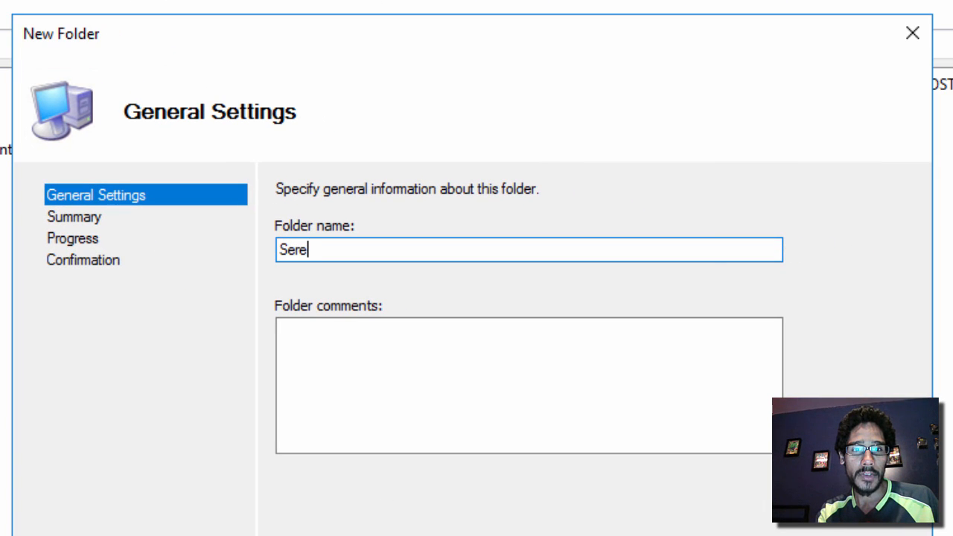
key(BackSpace)
text(ver 2016)
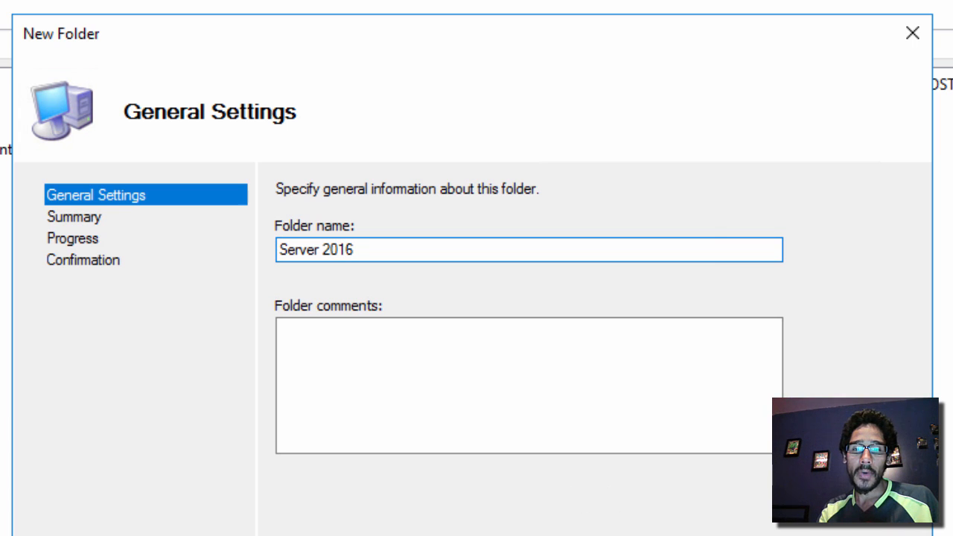
click(744, 535)
click(745, 535)
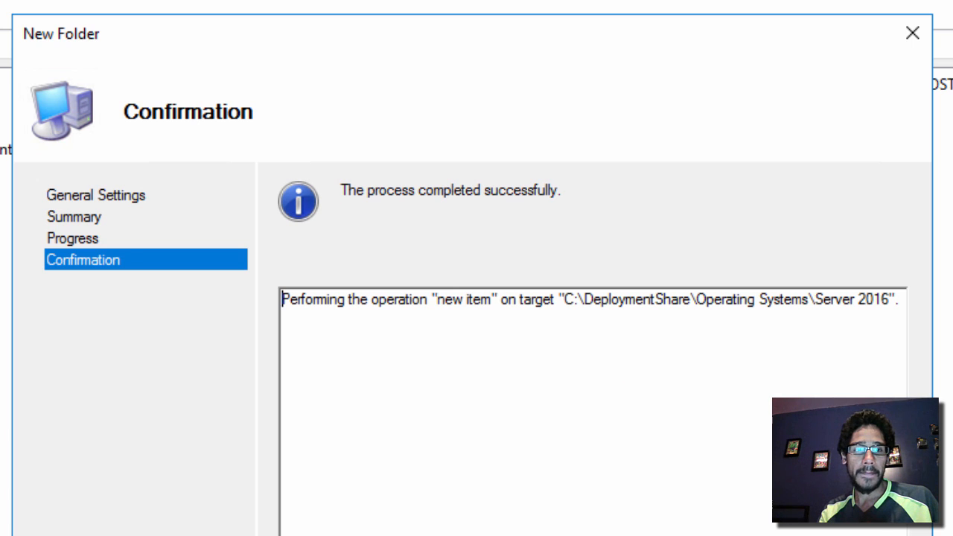
click(744, 535)
click(43, 221)
click(162, 251)
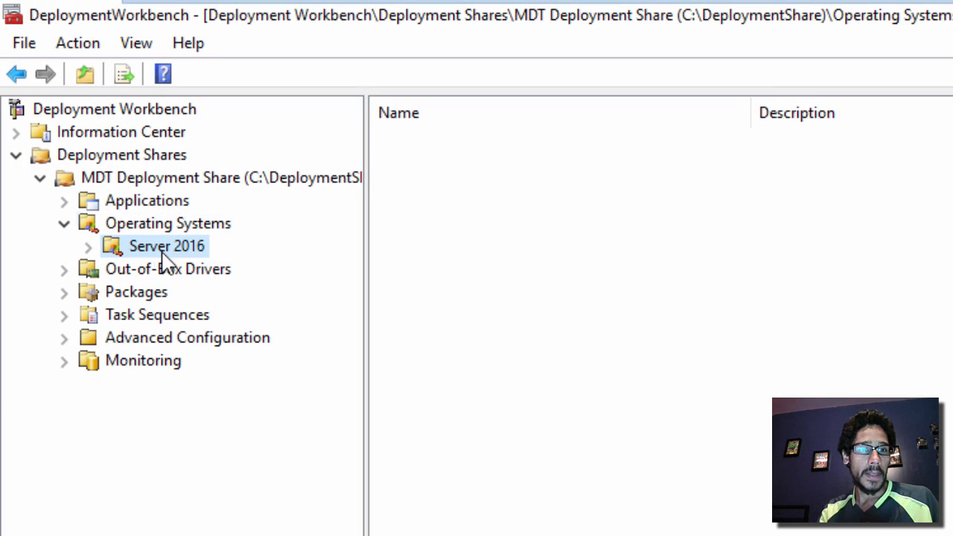
Import an operating system into Server 2016 as a full set of source files from D:\
right_click(165, 262)
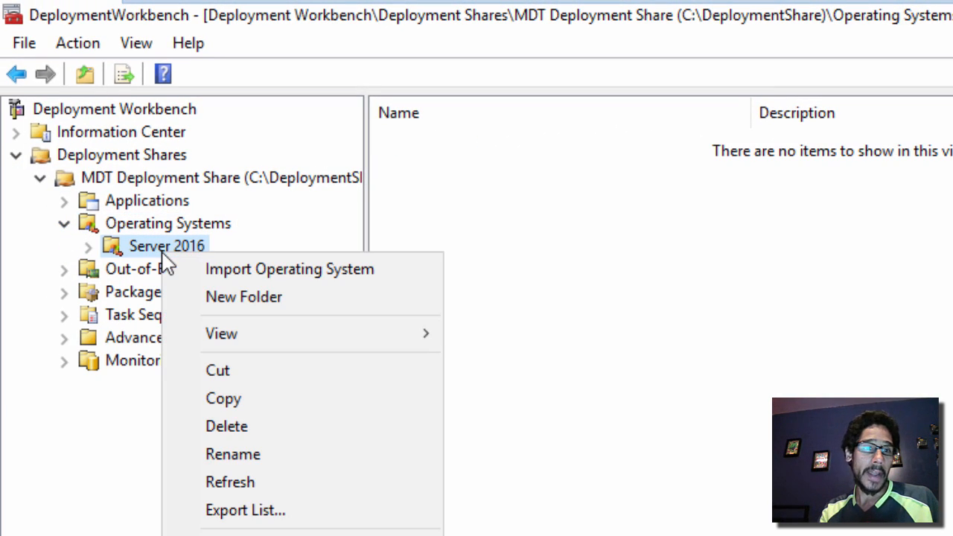
click(240, 274)
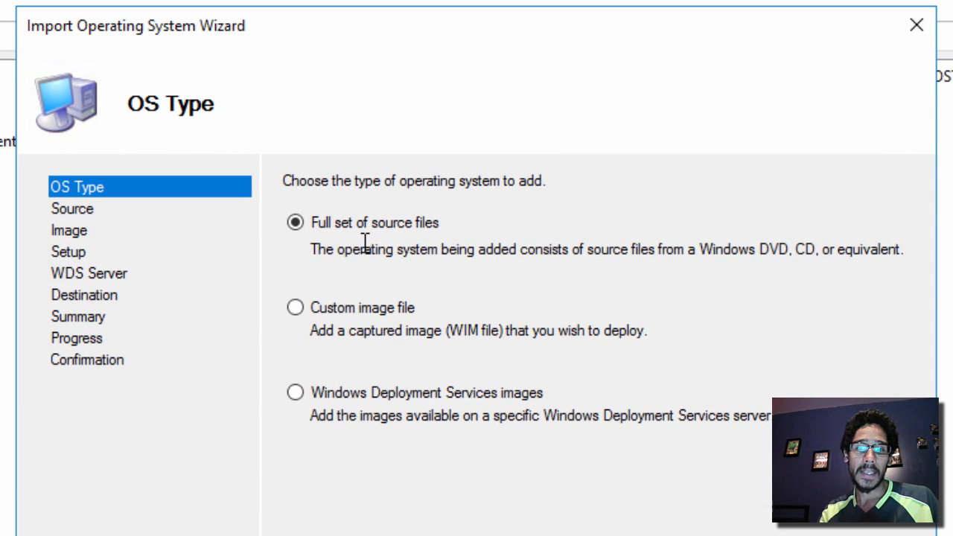
click(708, 535)
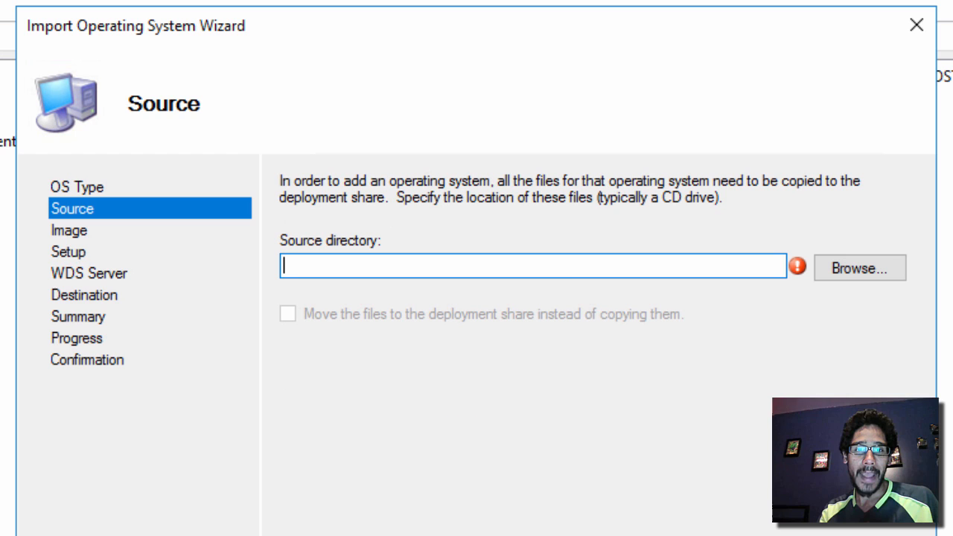
click(870, 272)
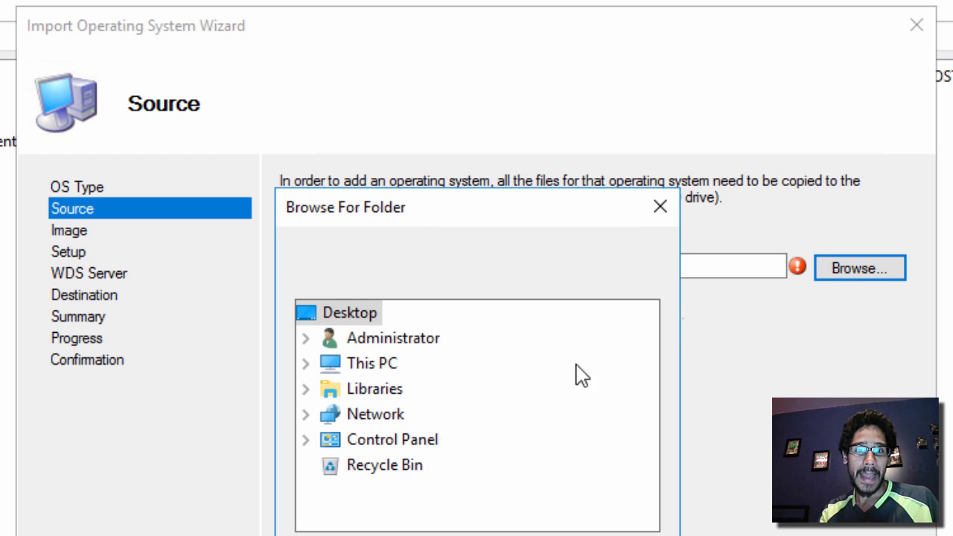
double_click(372, 371)
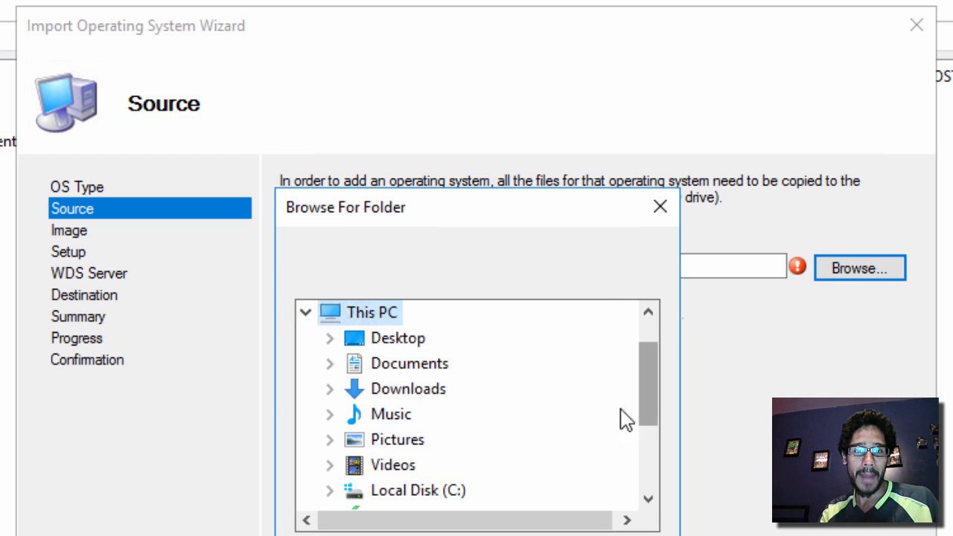
scroll(592, 431, down, 2)
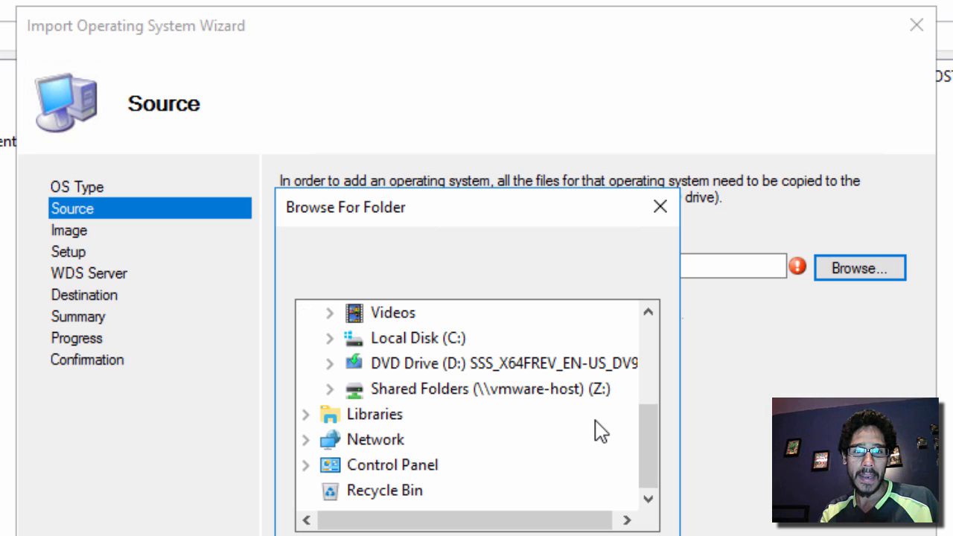
double_click(462, 366)
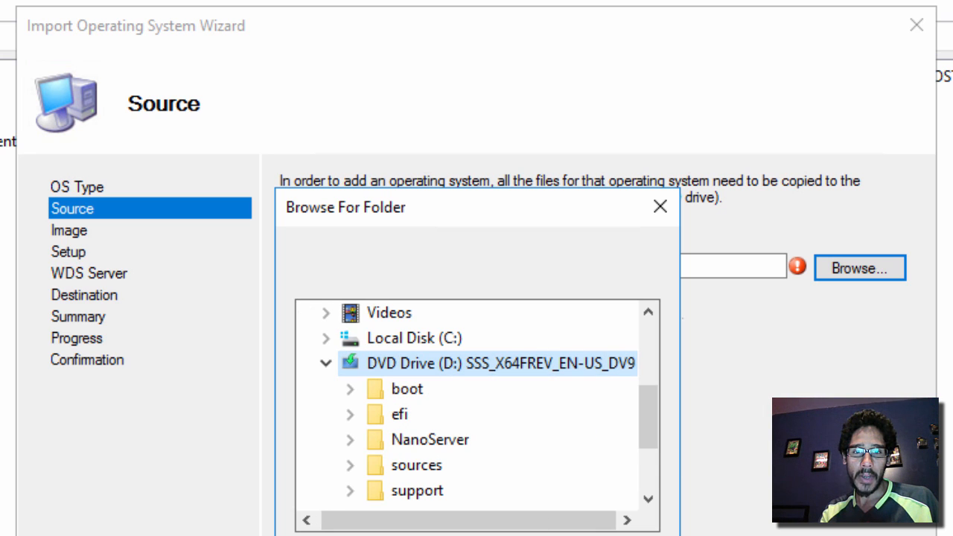
click(513, 535)
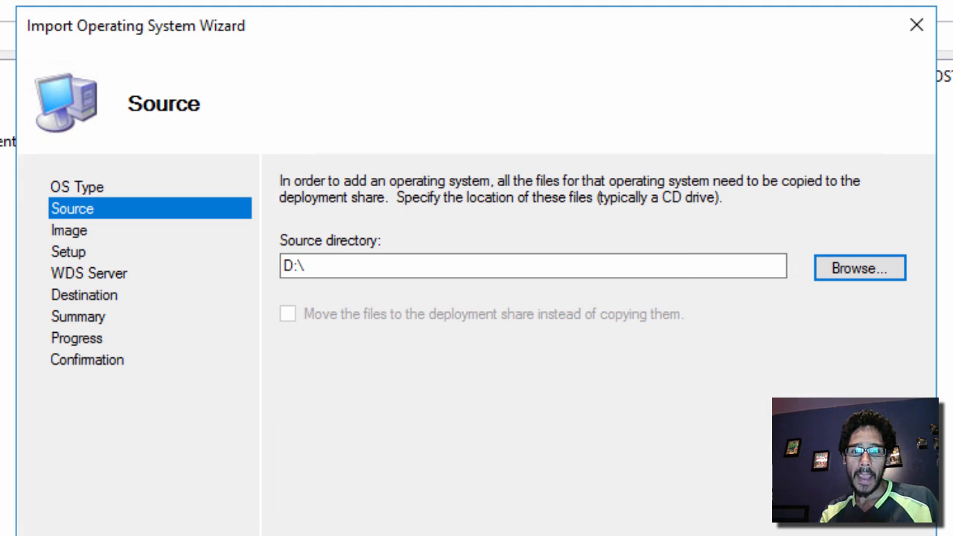
Keep the suggested destination name, finish the import, and widen the Name column
click(476, 535)
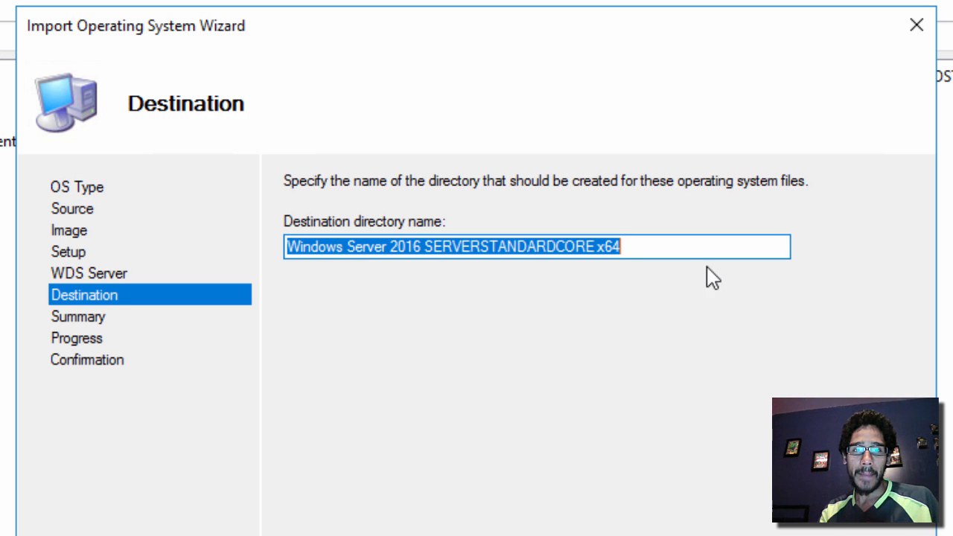
drag(683, 248, 287, 242)
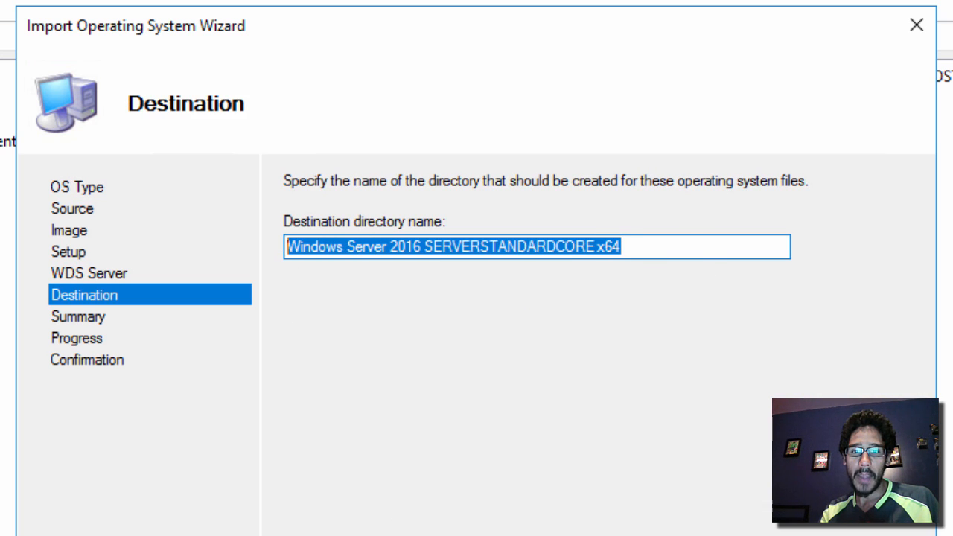
click(596, 535)
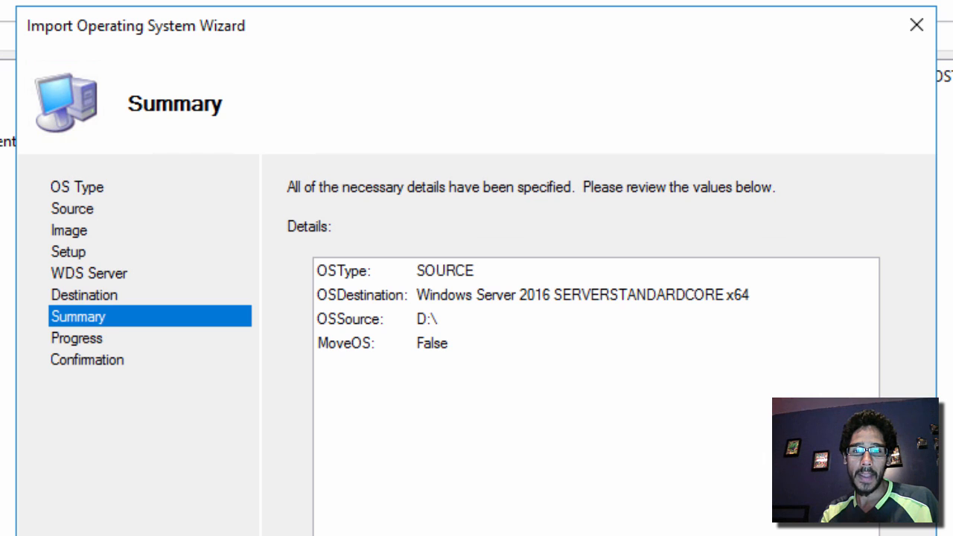
click(596, 535)
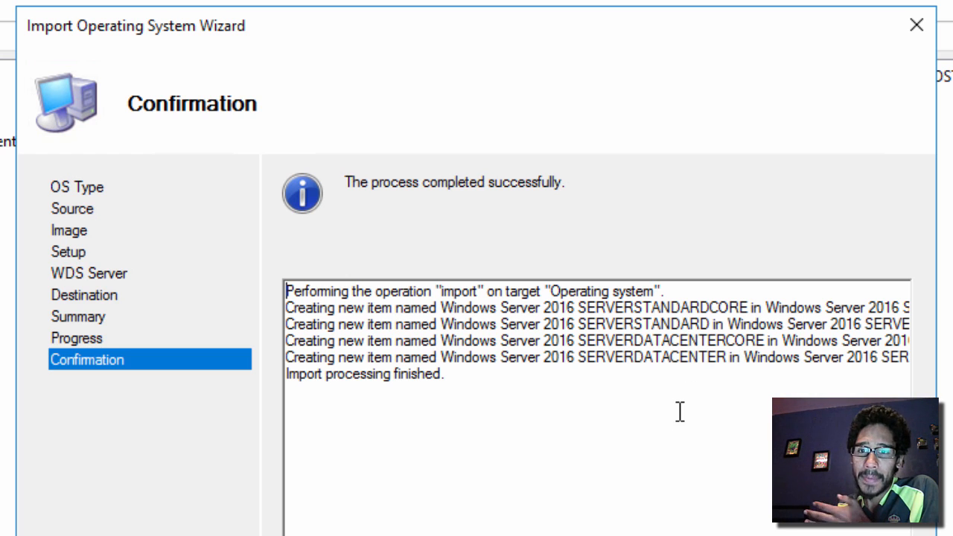
click(856, 535)
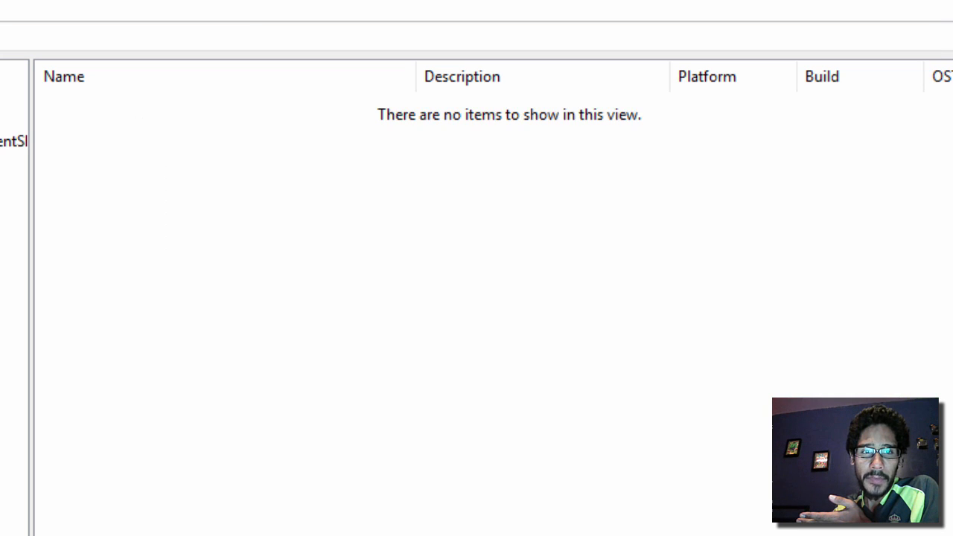
drag(415, 75, 564, 94)
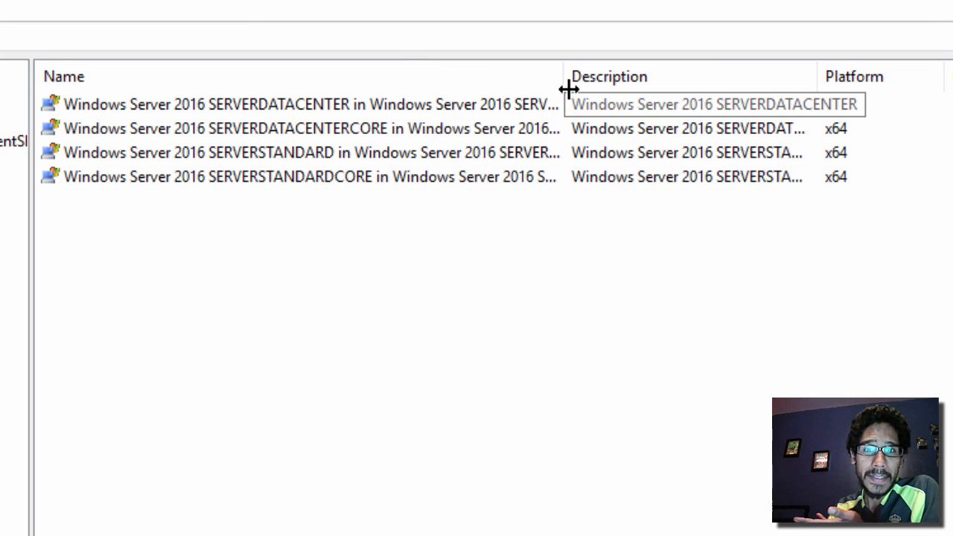
drag(570, 89, 695, 83)
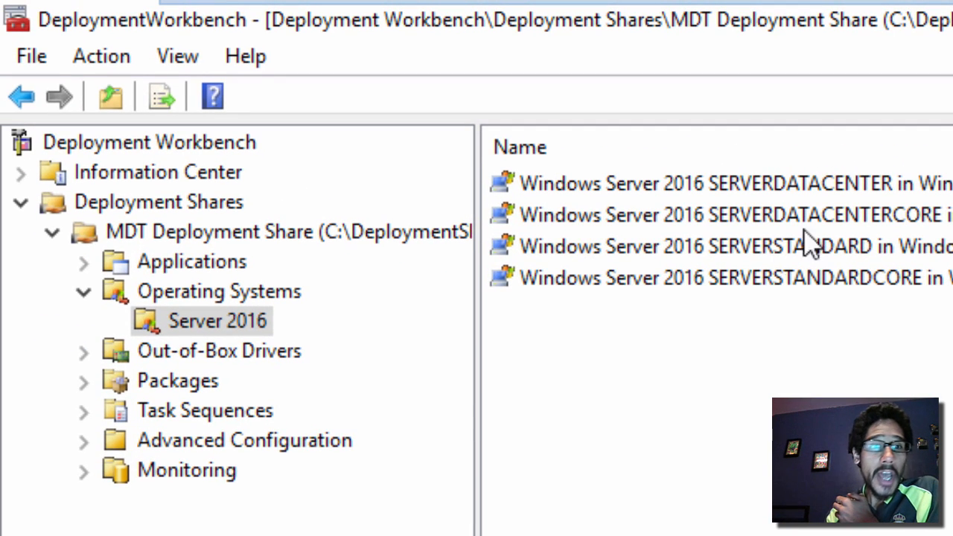
Start a new folder under Task Sequences, then cancel the empty wizard
click(211, 424)
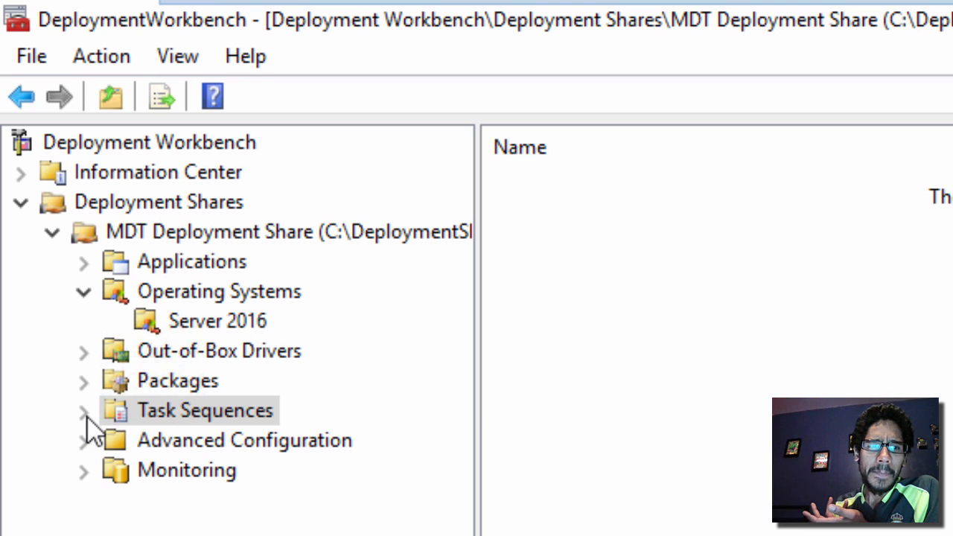
right_click(163, 415)
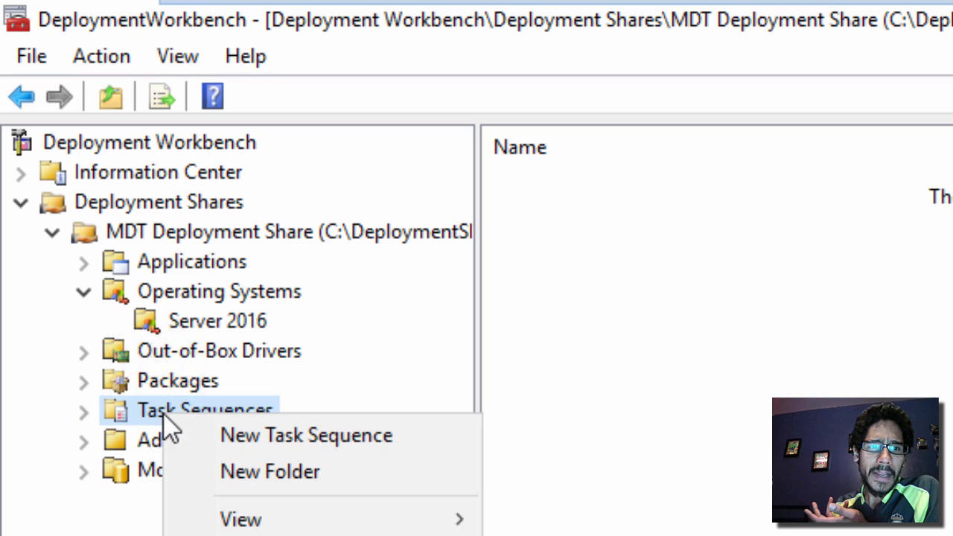
click(252, 474)
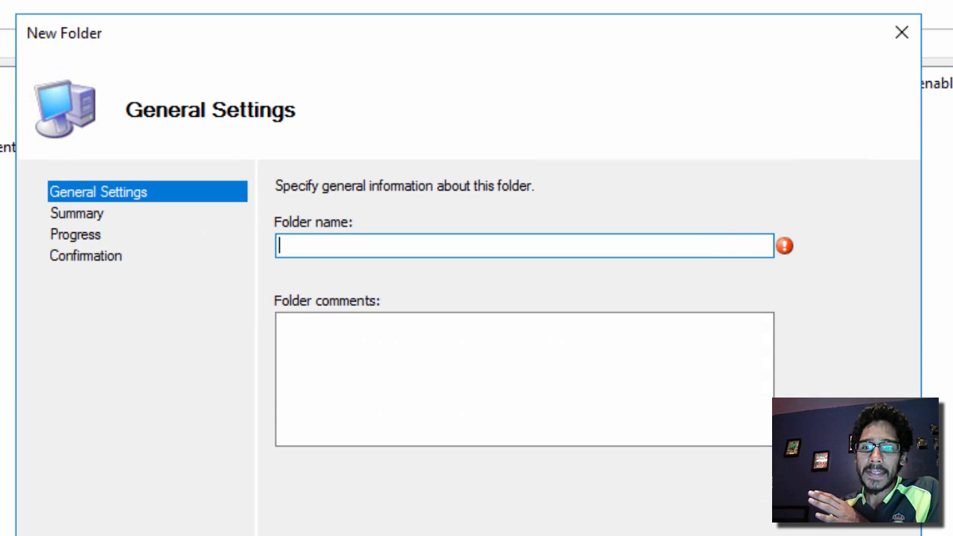
key(Escape)
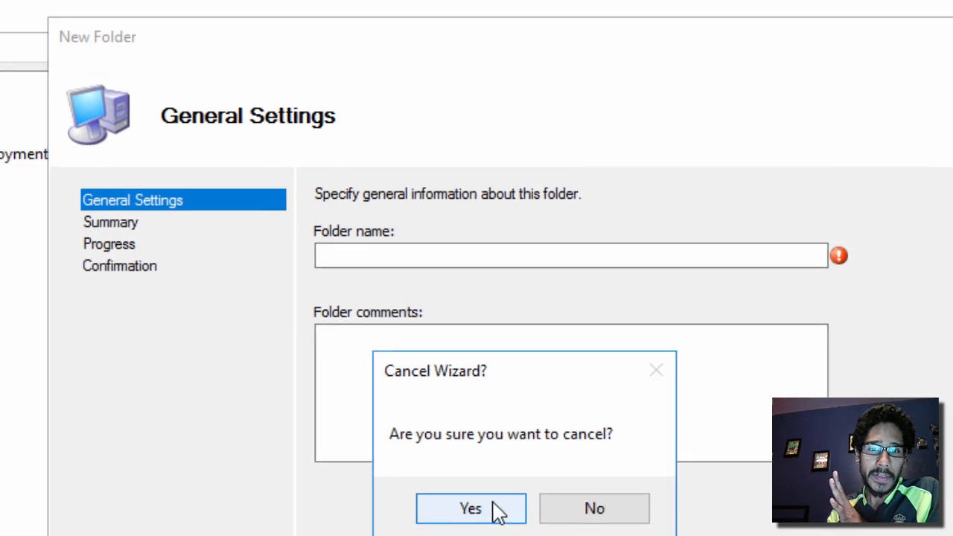
click(459, 492)
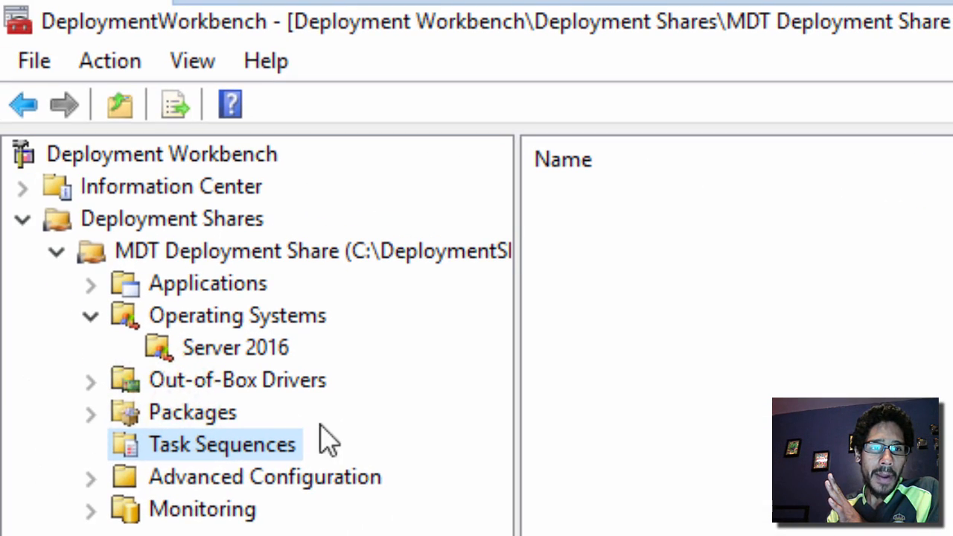
click(254, 383)
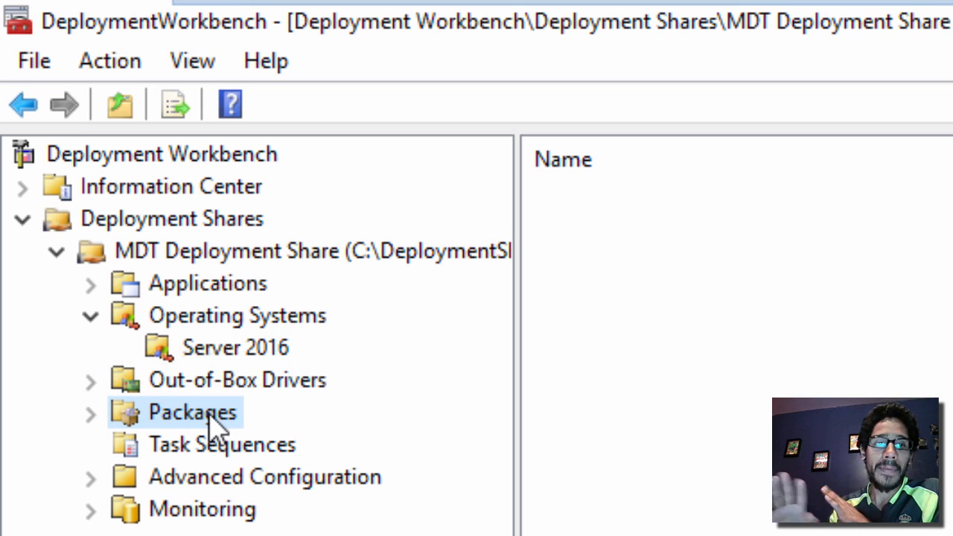
Create the 'Windows Server 2016 x64' folder under Task Sequences and select it in the tree
click(222, 452)
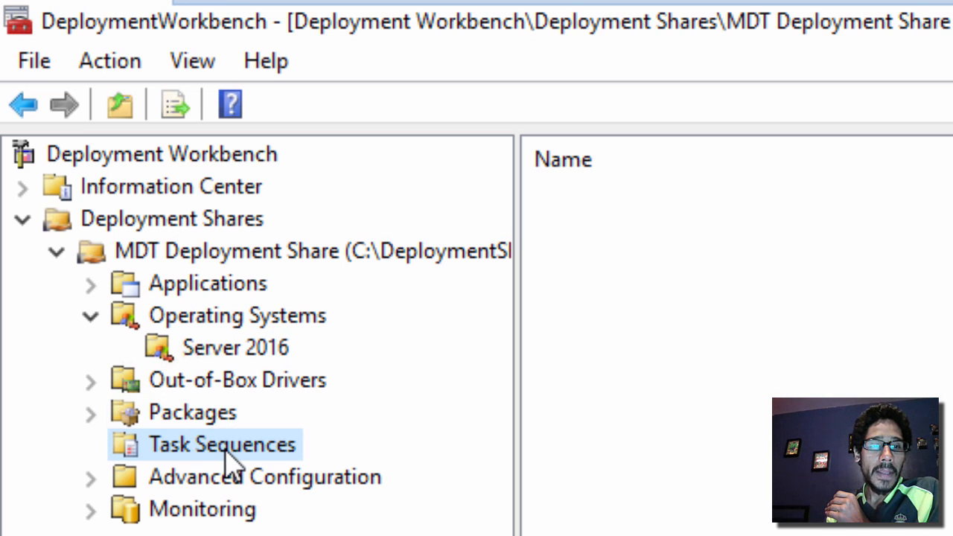
right_click(226, 452)
click(317, 511)
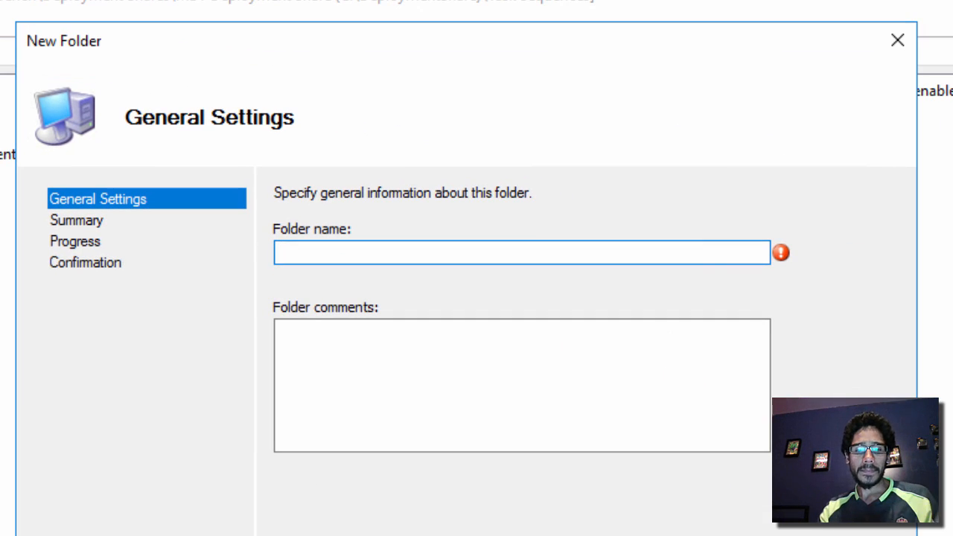
text(Wind)
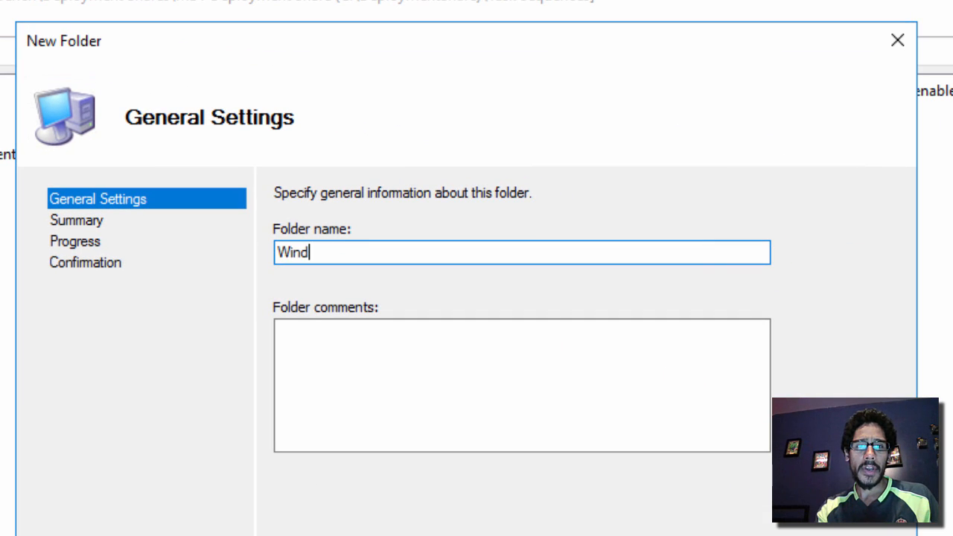
text(ows Server )
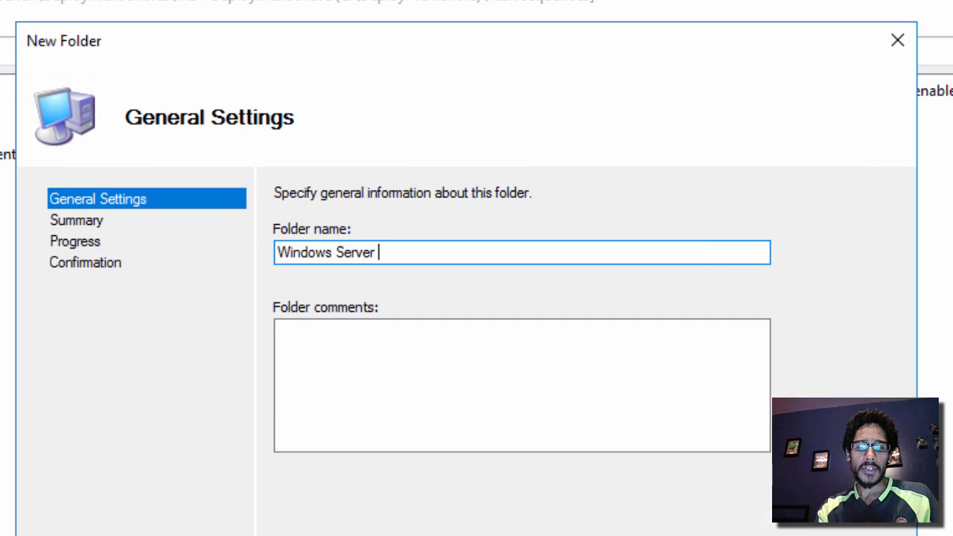
text(2016 )
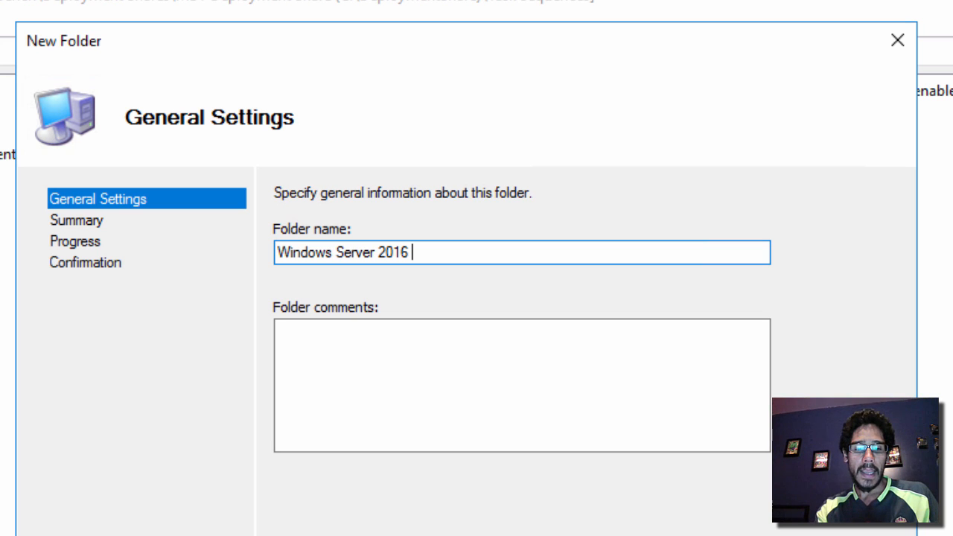
text(x64)
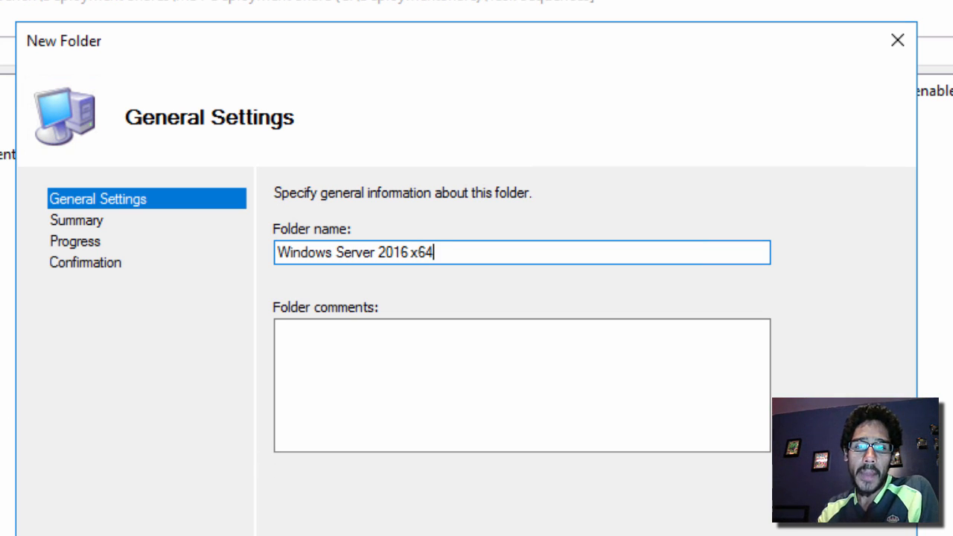
key(Return)
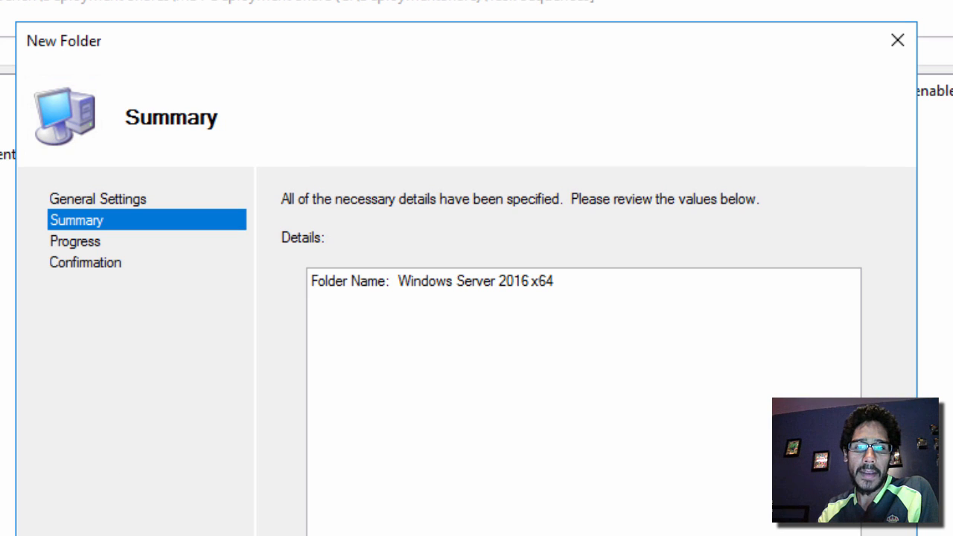
key(Return)
key(Return)
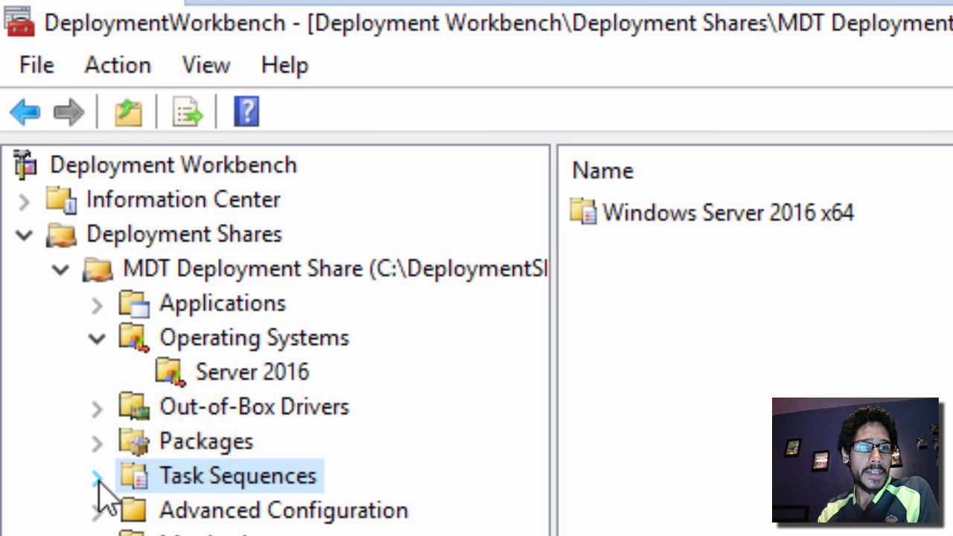
click(98, 479)
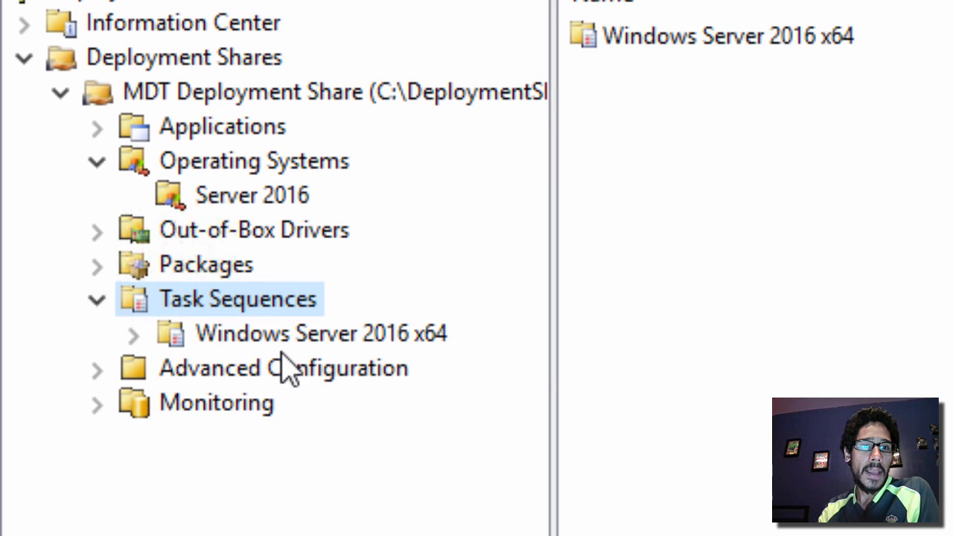
click(282, 345)
Start a new task sequence with ID 0001 named 'Windows Server 2016 Std TS - BTNHD'
right_click(283, 344)
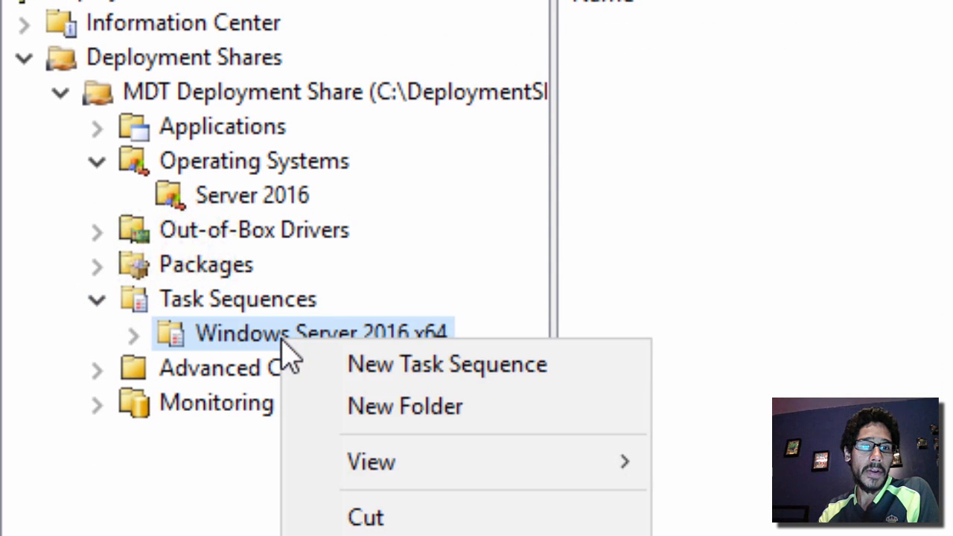
click(408, 367)
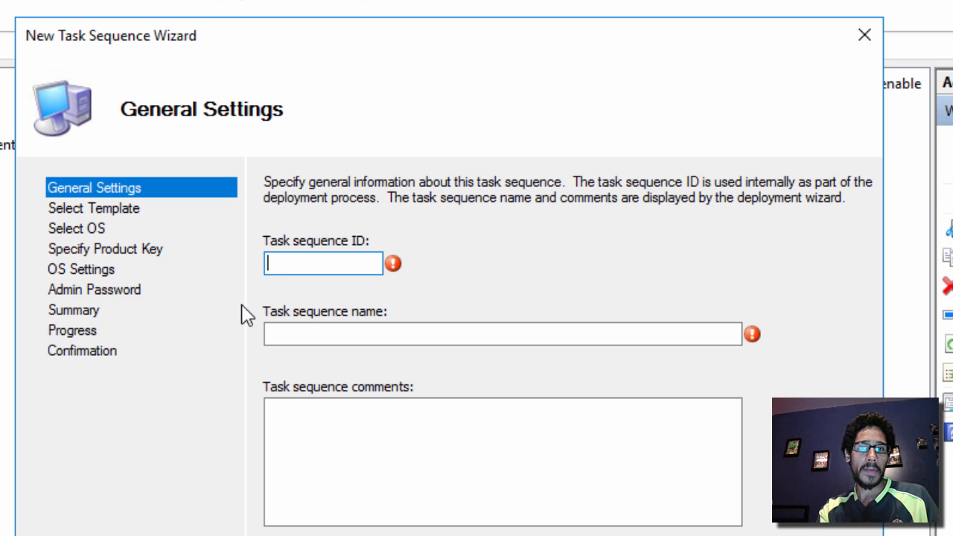
text(0001)
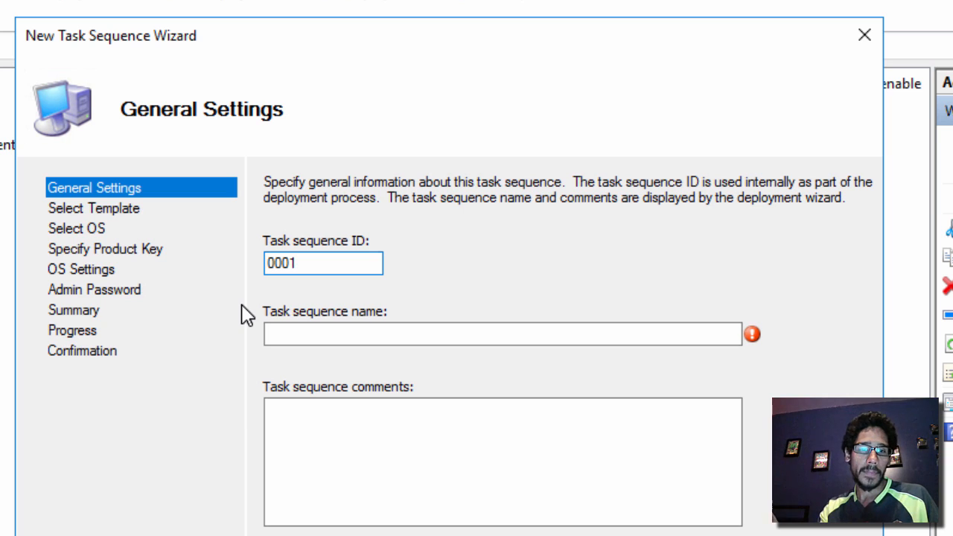
key(Tab)
text(W)
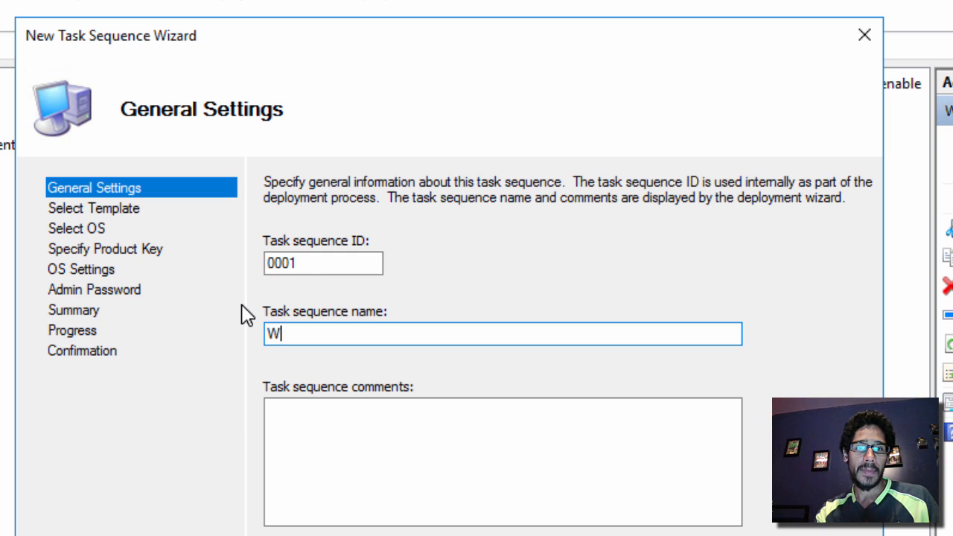
text(indows )
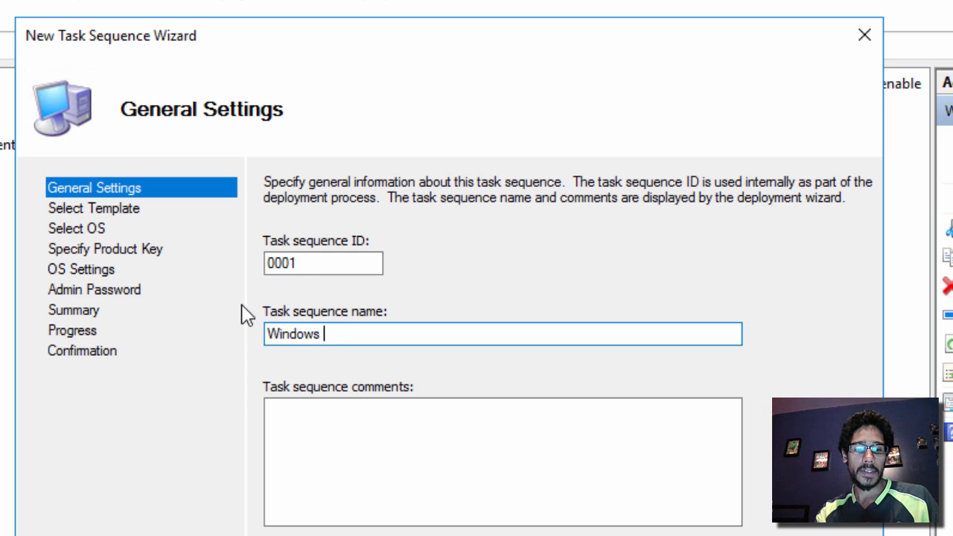
text(Server 2)
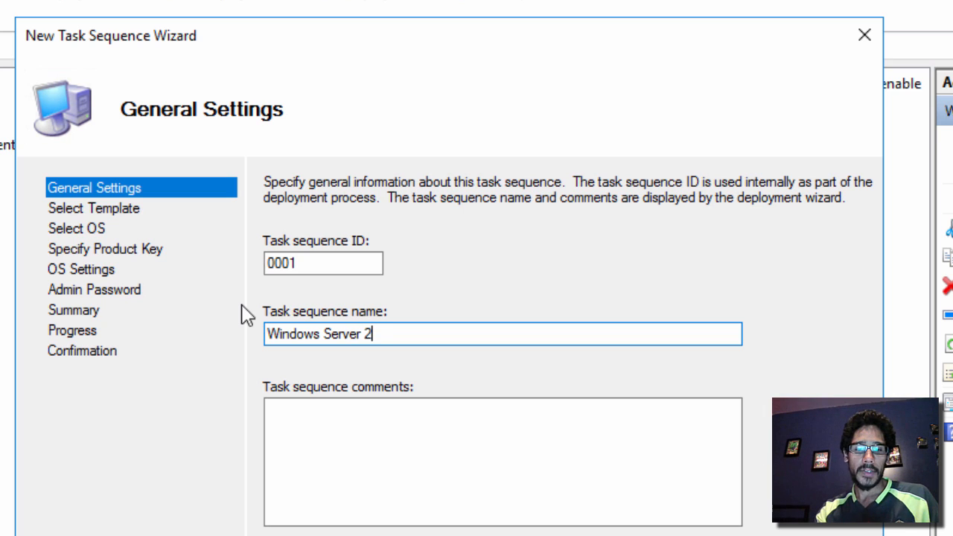
text(016 )
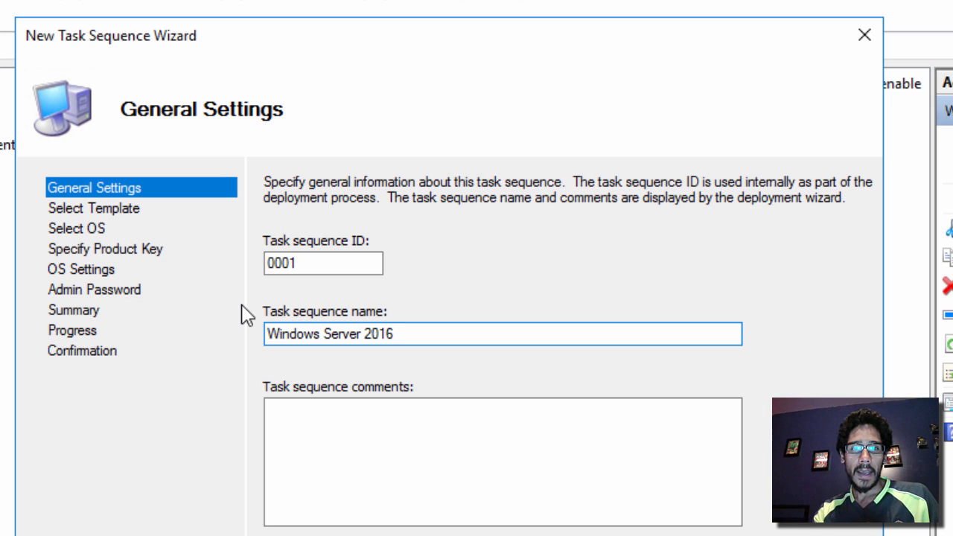
text(Std)
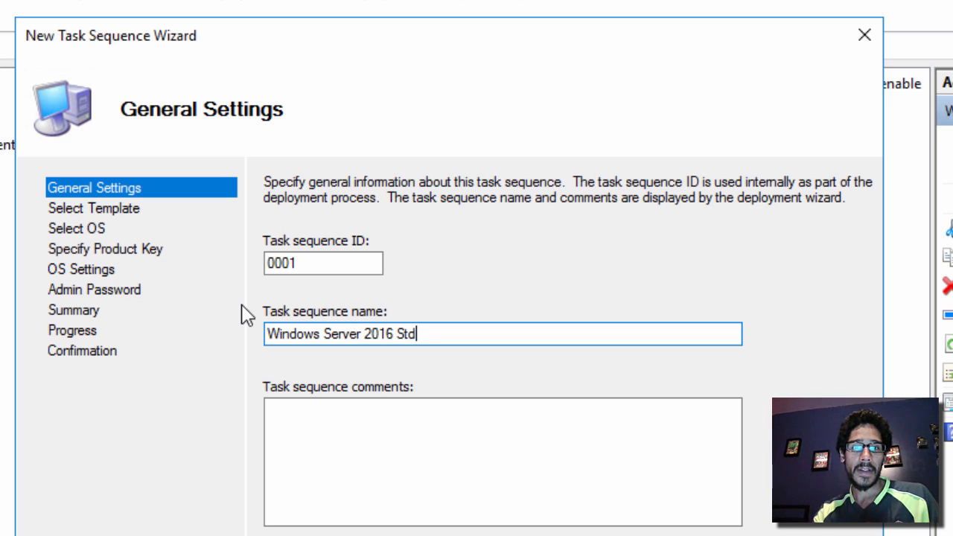
text( TS )
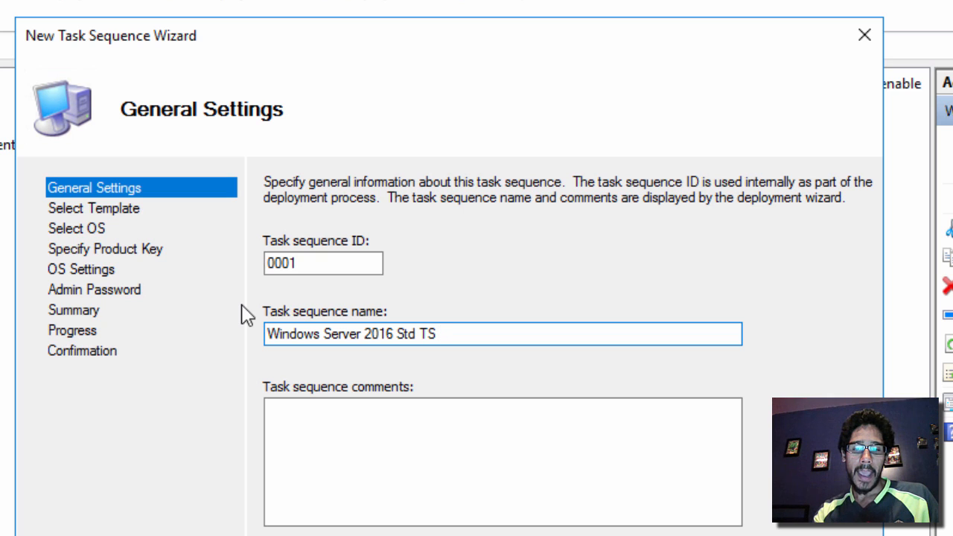
text(- BTNHD)
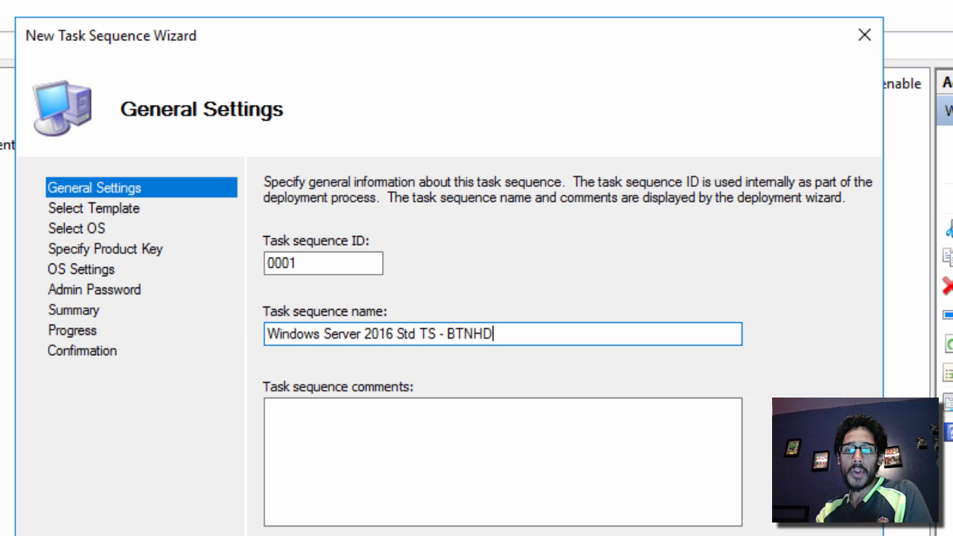
key(Return)
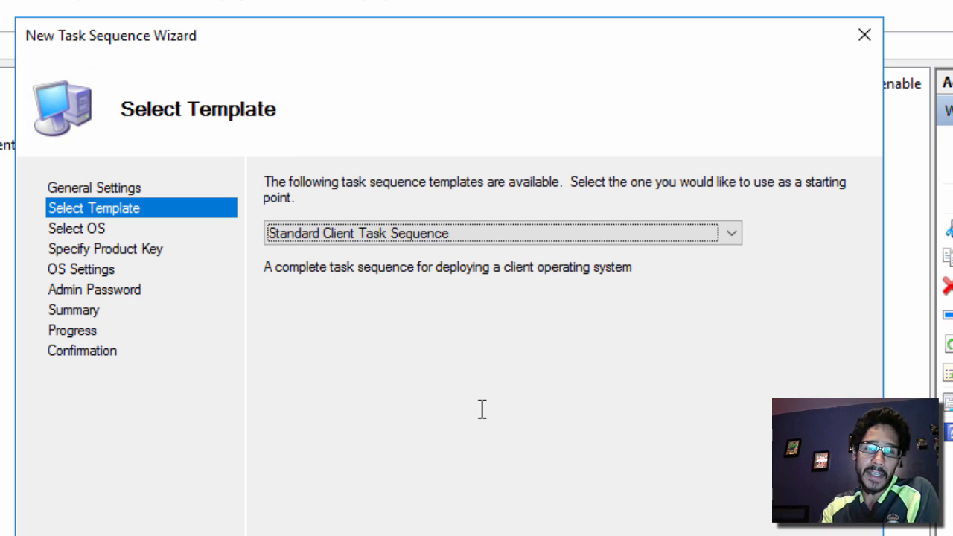
Keep Standard Client Task Sequence as the template
click(733, 236)
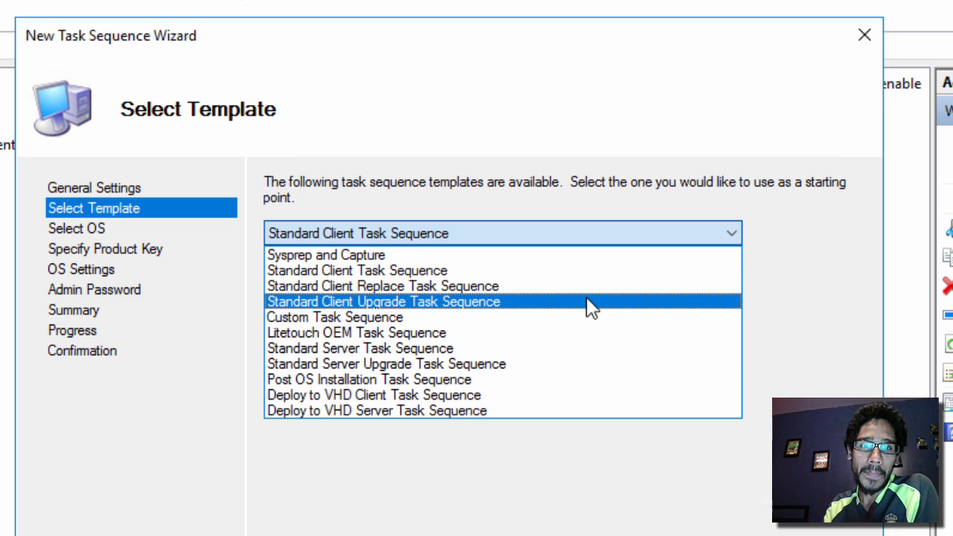
click(514, 492)
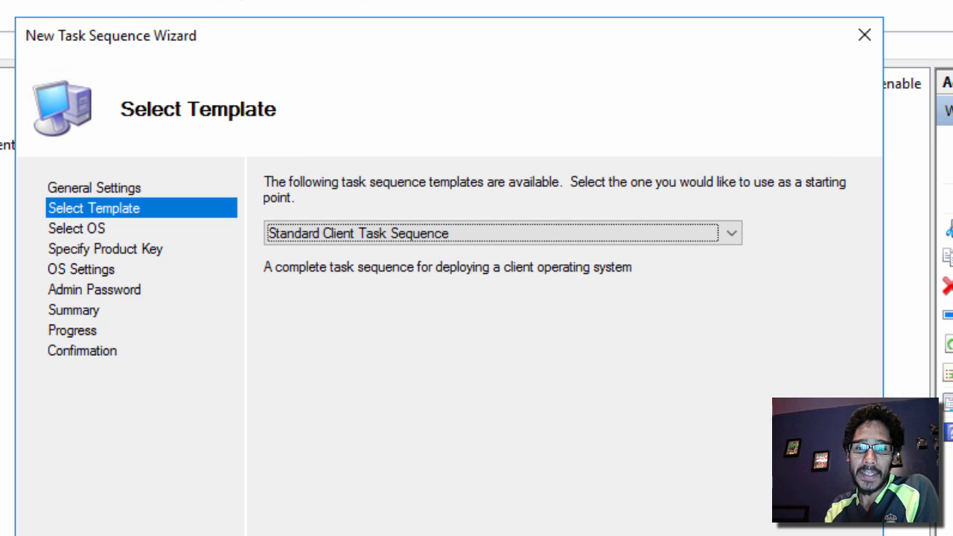
click(670, 535)
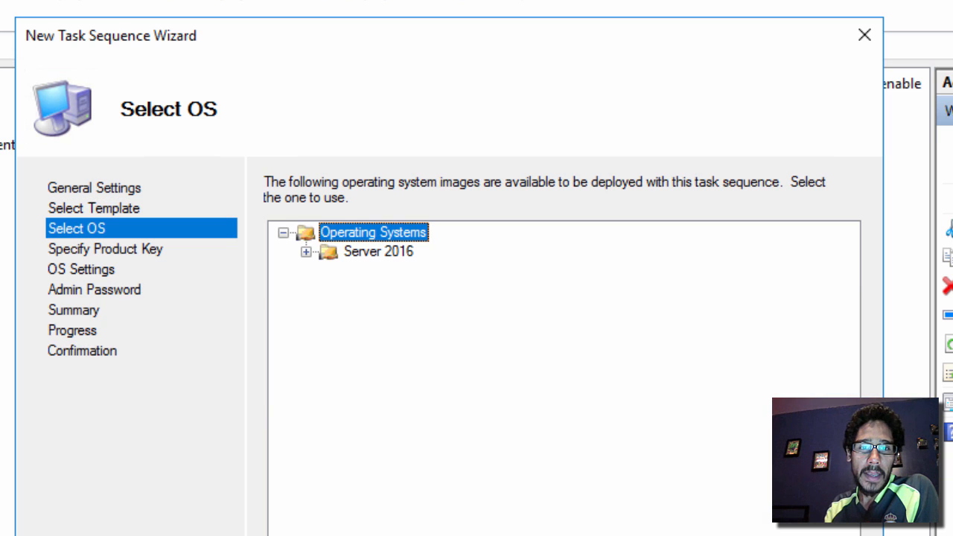
Select the Windows Server 2016 SERVERSTANDARD image from the Server 2016 folder as the OS
click(306, 252)
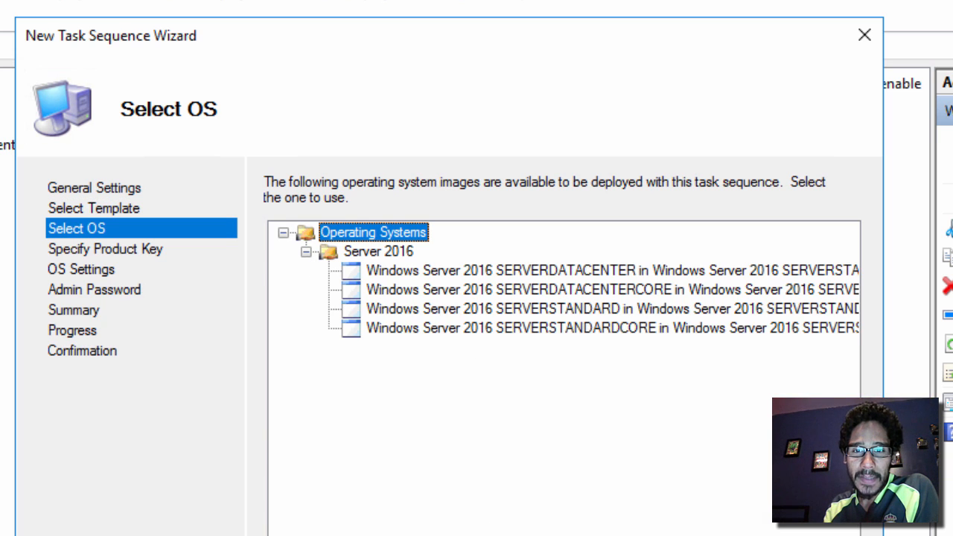
scroll(563, 380, right, 1)
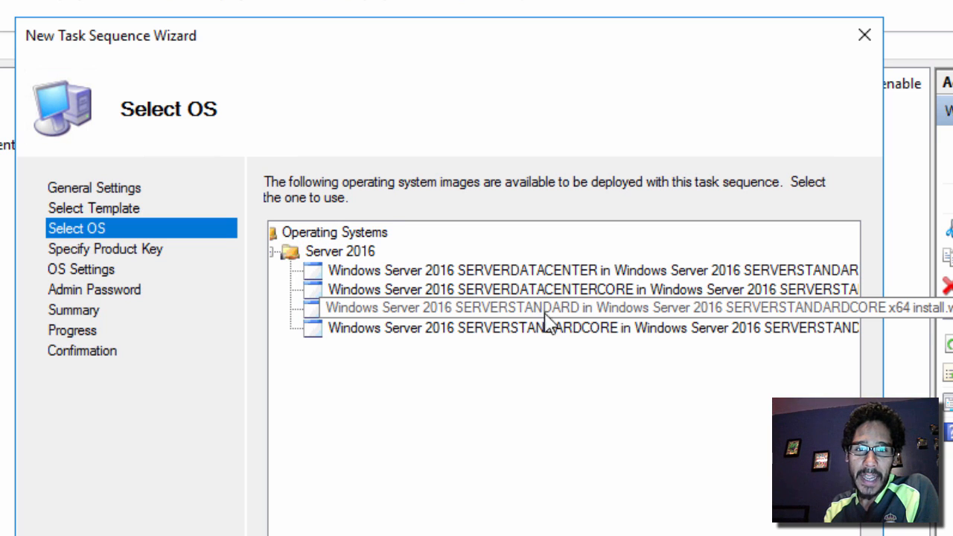
click(538, 314)
key(Return)
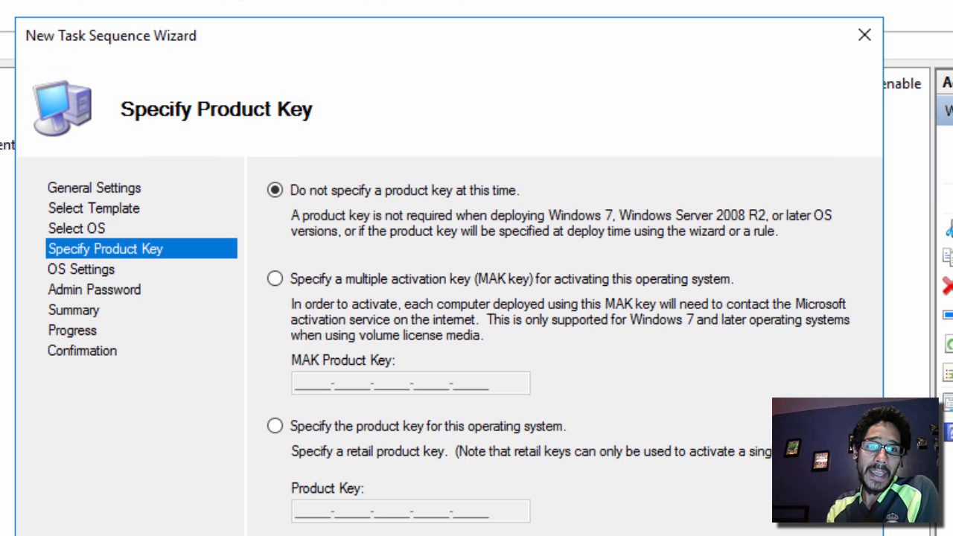
key(Return)
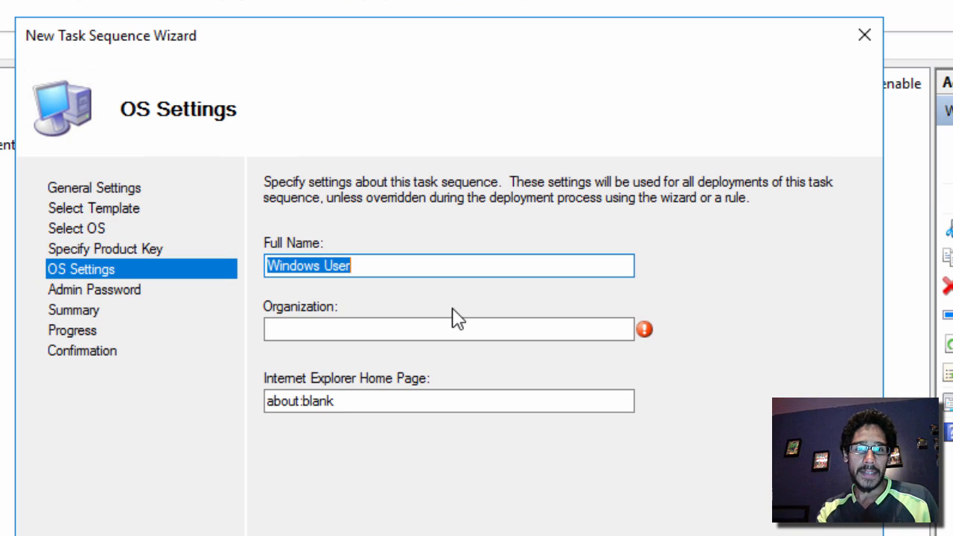
text(Bj)
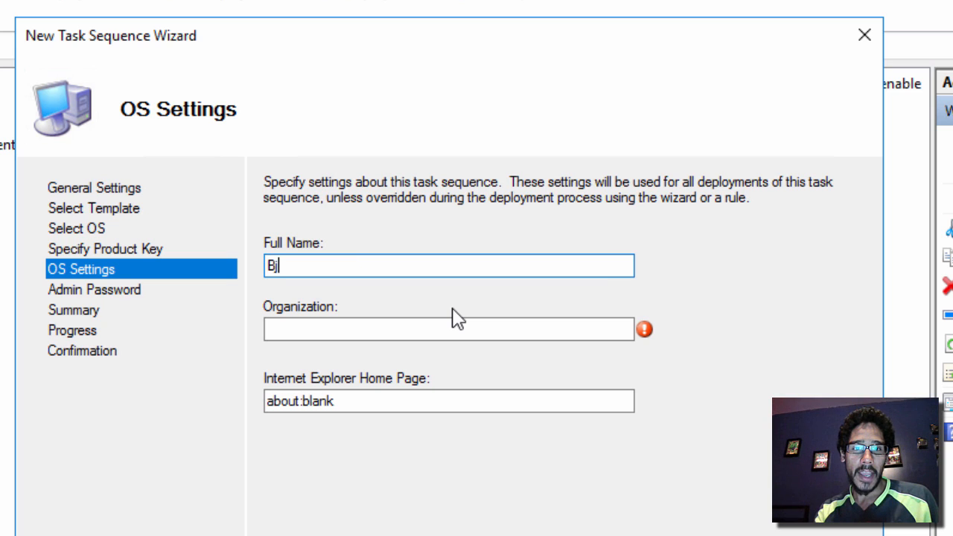
text(TechNewsHD)
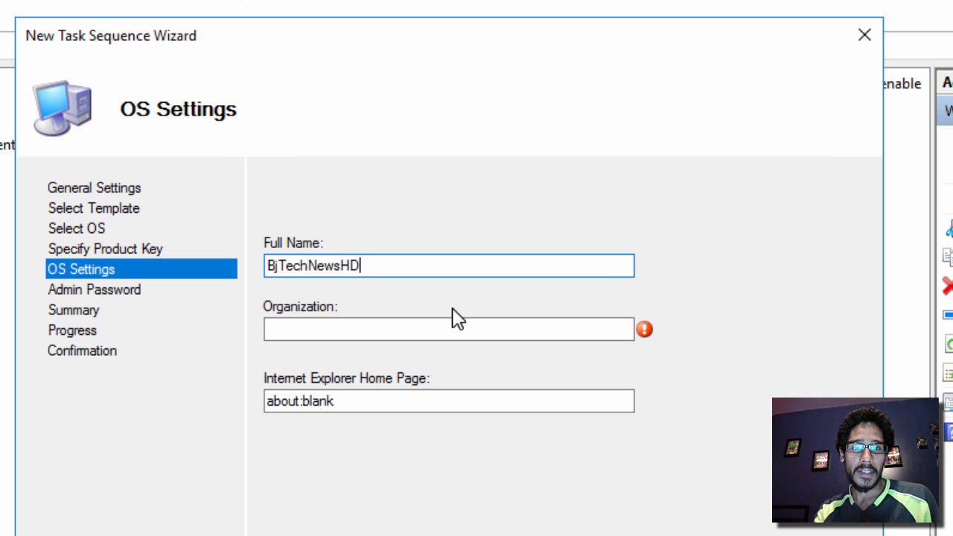
key(Tab)
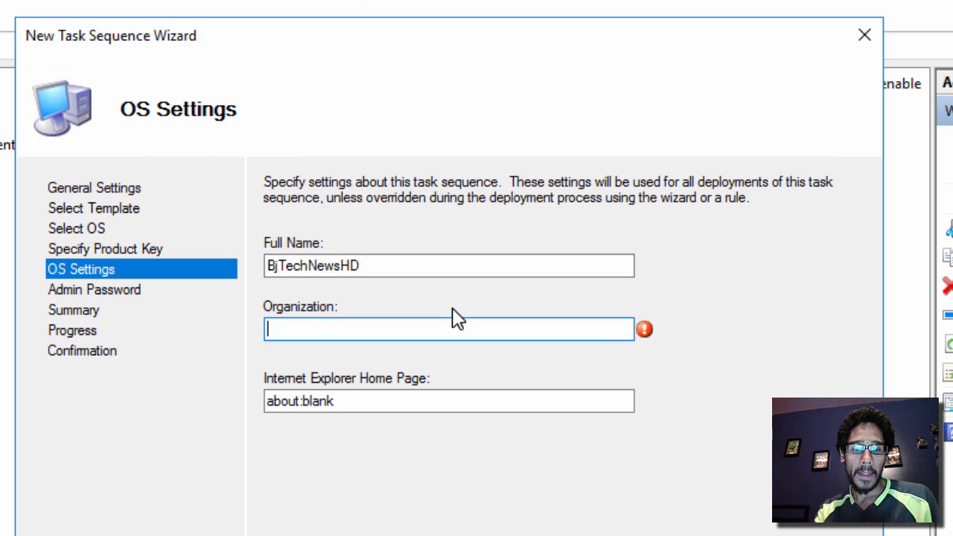
text(BTNHD)
key(Tab)
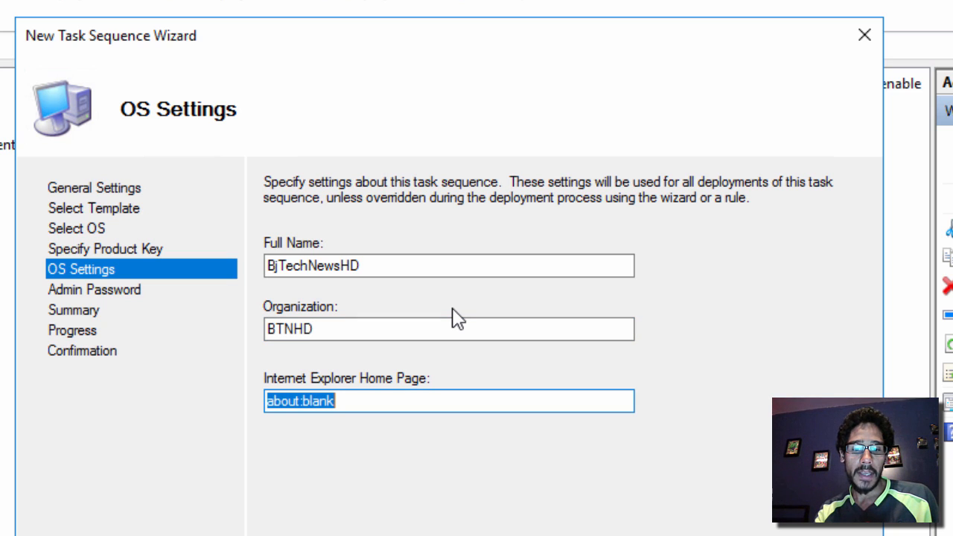
text(htto)
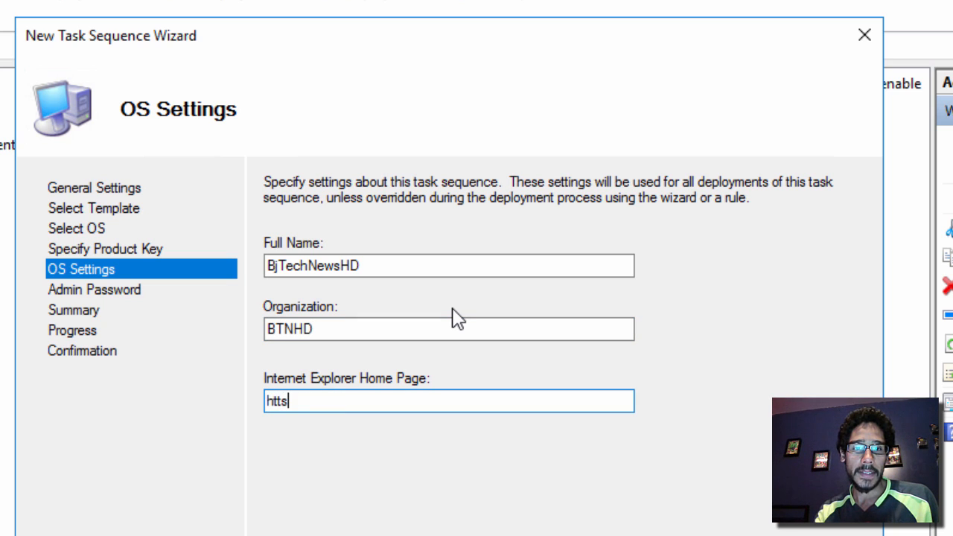
key(BackSpace)
text(ps://b)
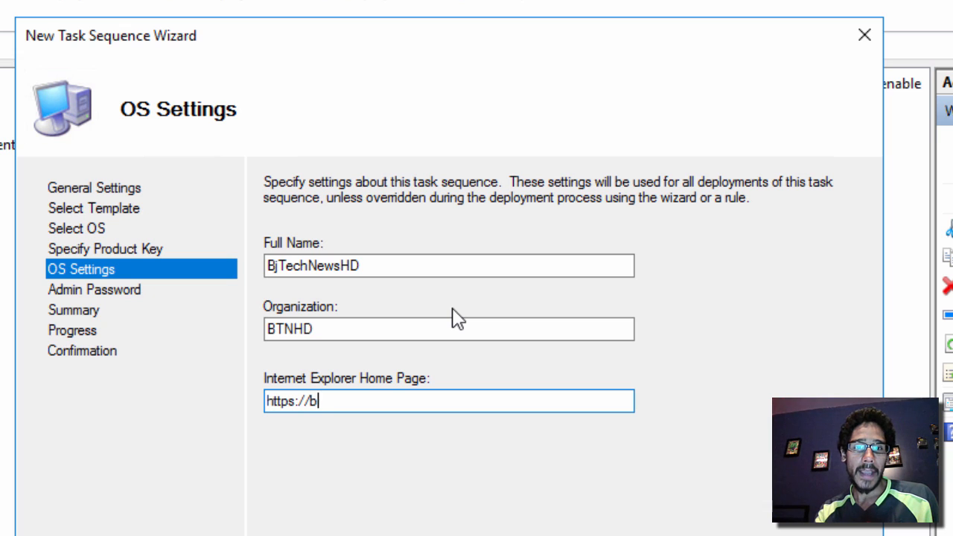
text(jtechnews.org)
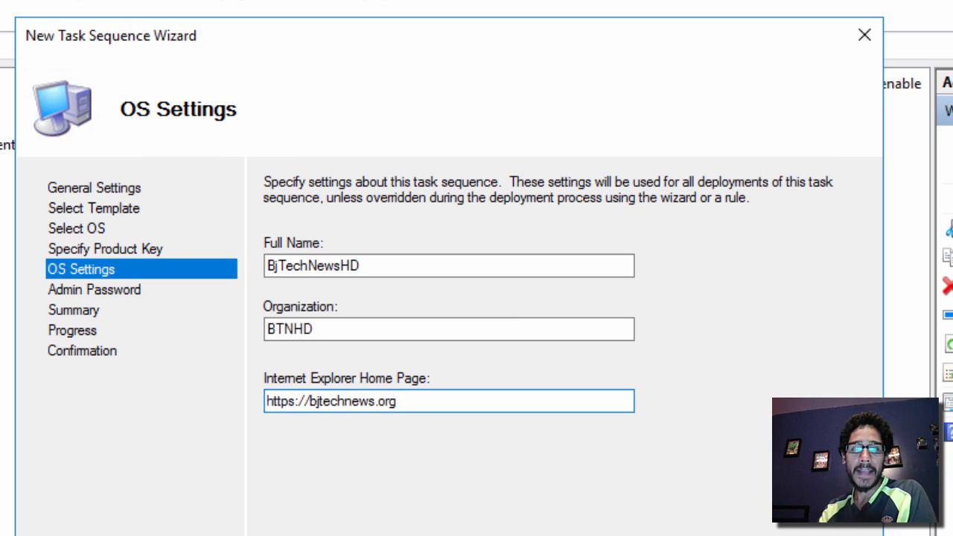
click(670, 532)
Enter and confirm the local Administrator password, then complete the task sequence through Summary
click(340, 283)
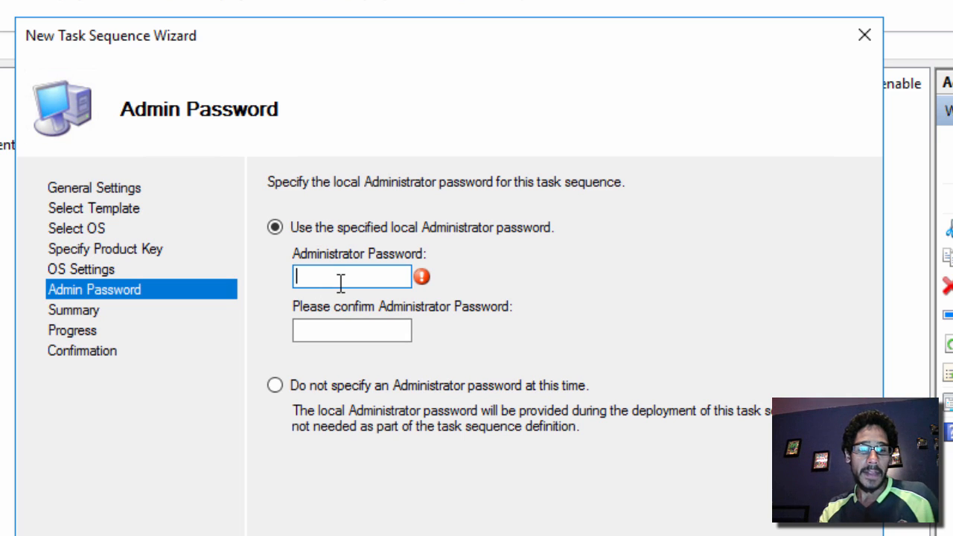
text(•••••)
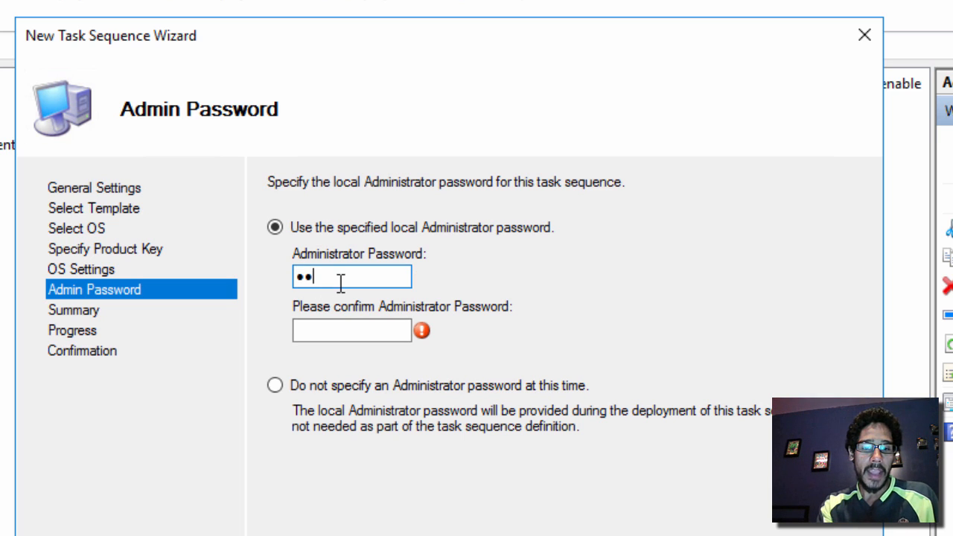
text(••••)
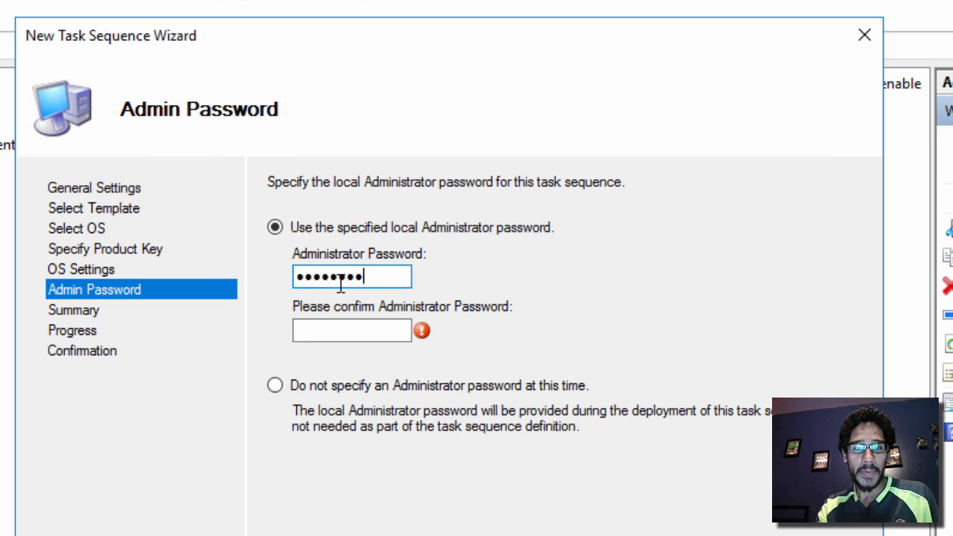
key(Tab)
text(•••••••)
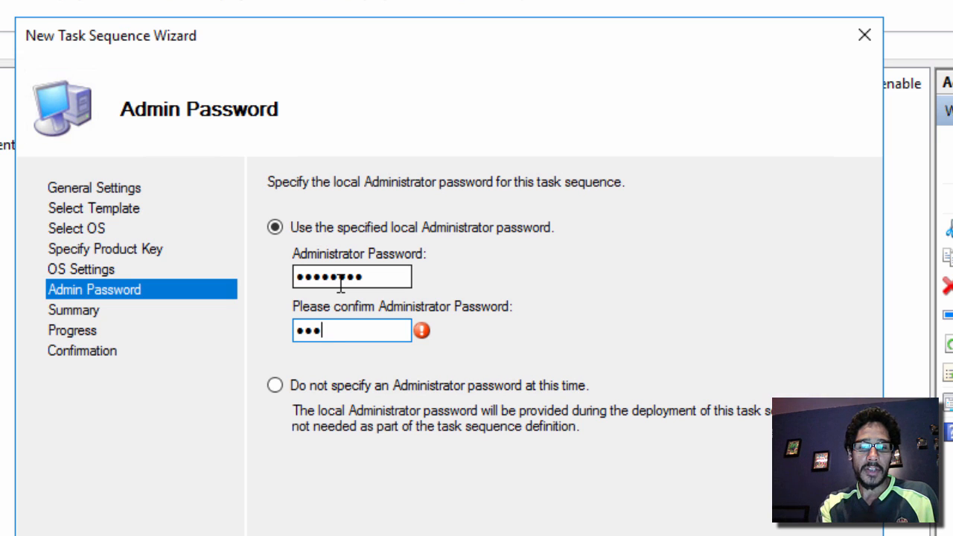
text(•)
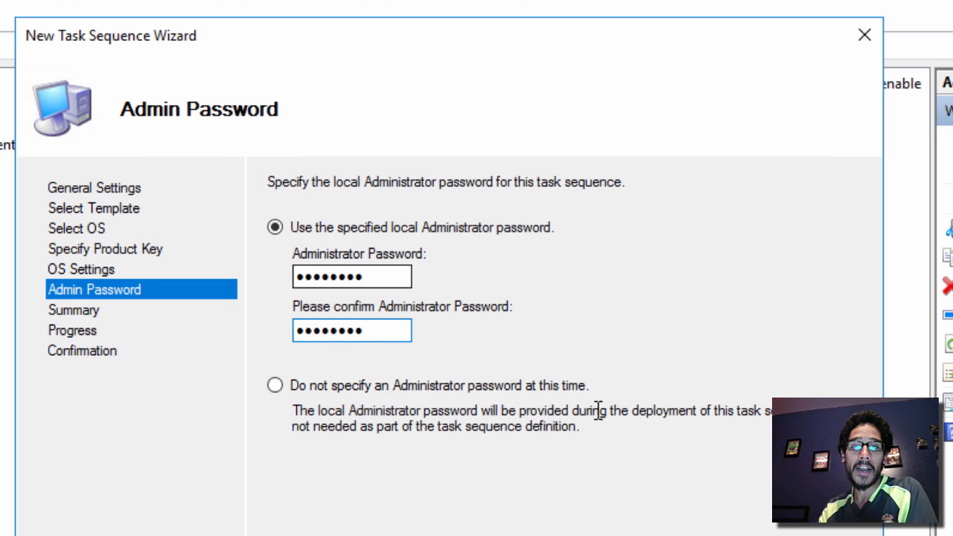
key(Return)
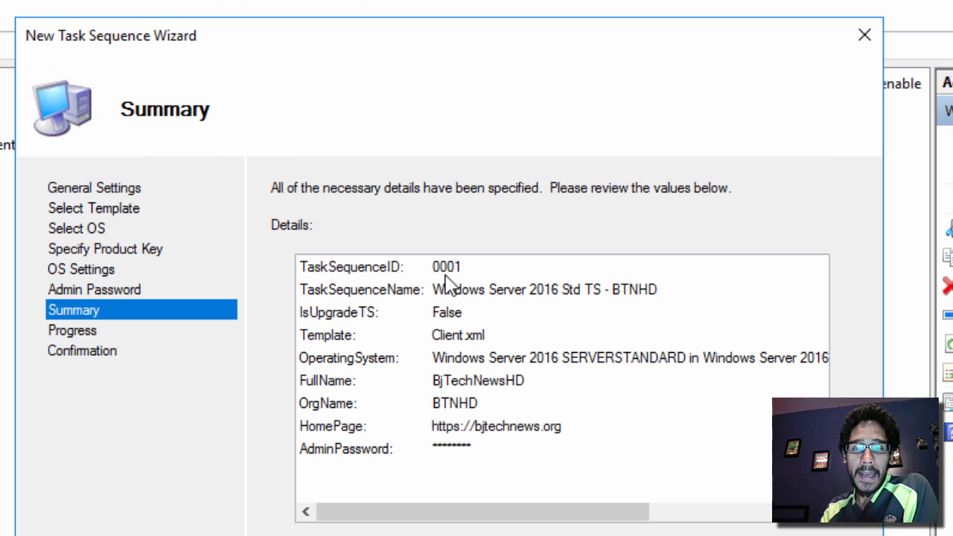
key(Return)
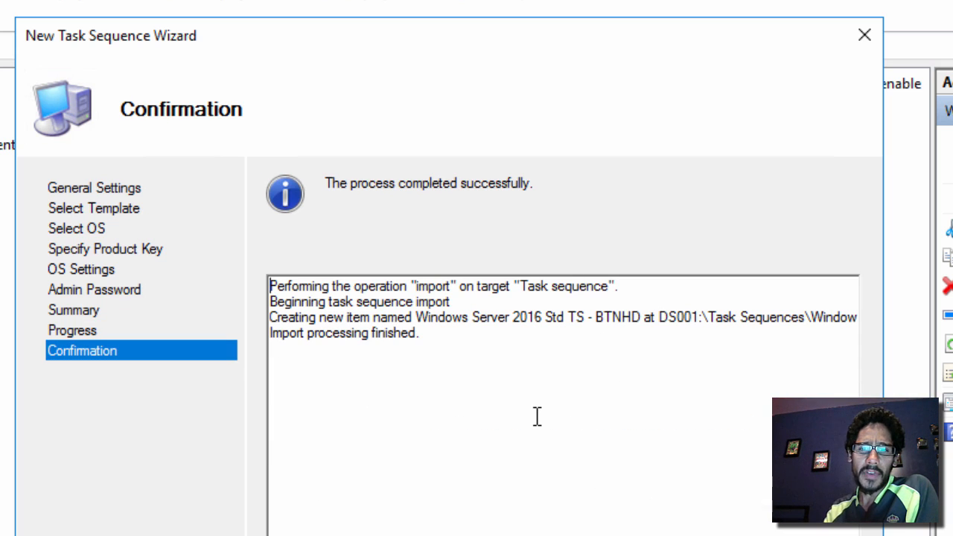
key(Return)
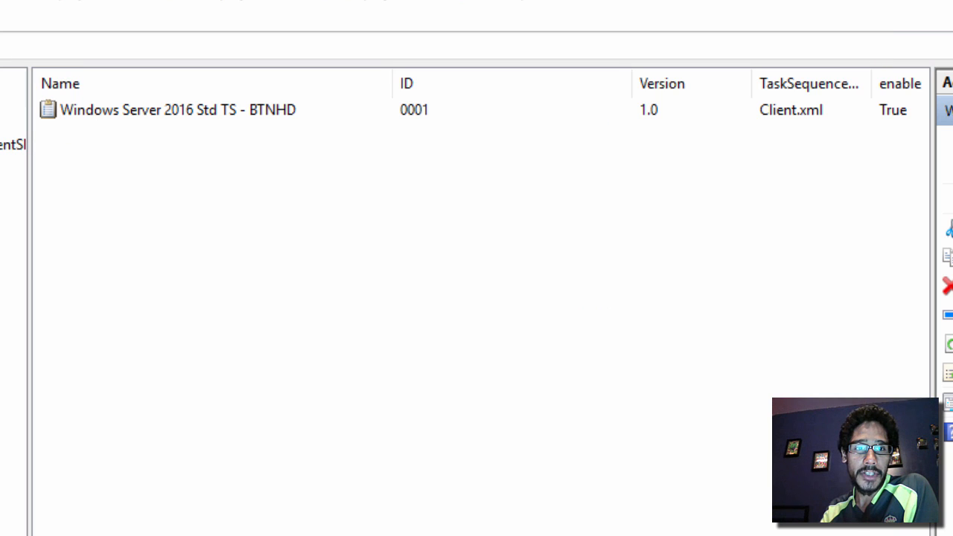
double_click(168, 119)
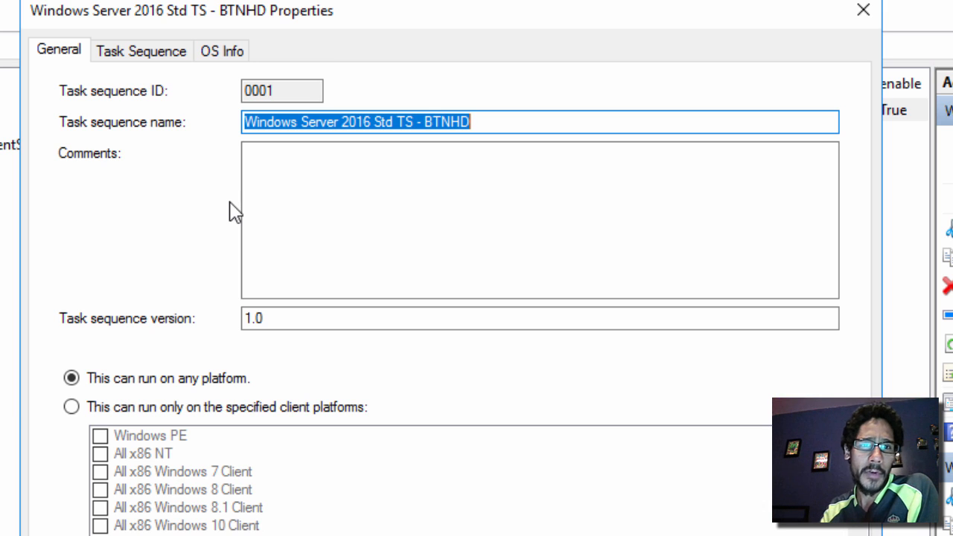
click(168, 51)
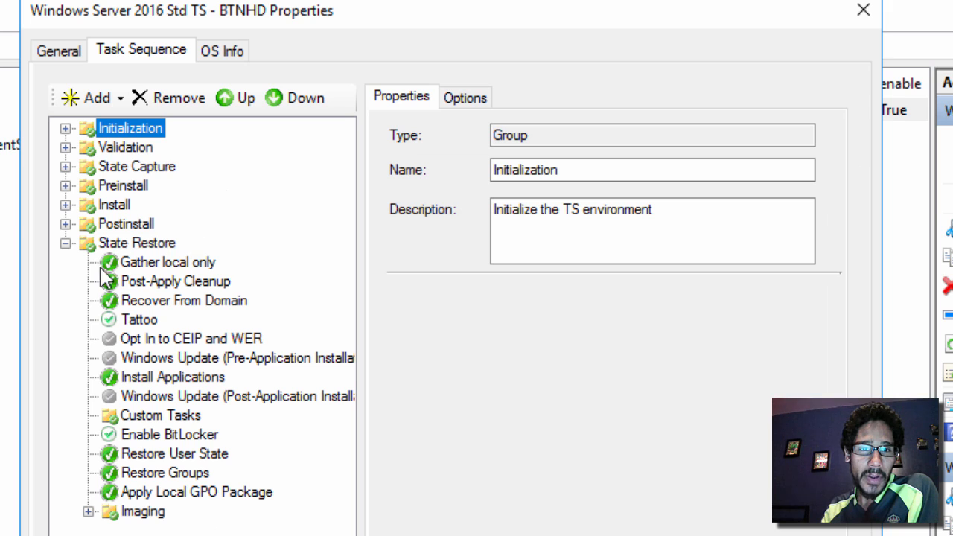
click(66, 187)
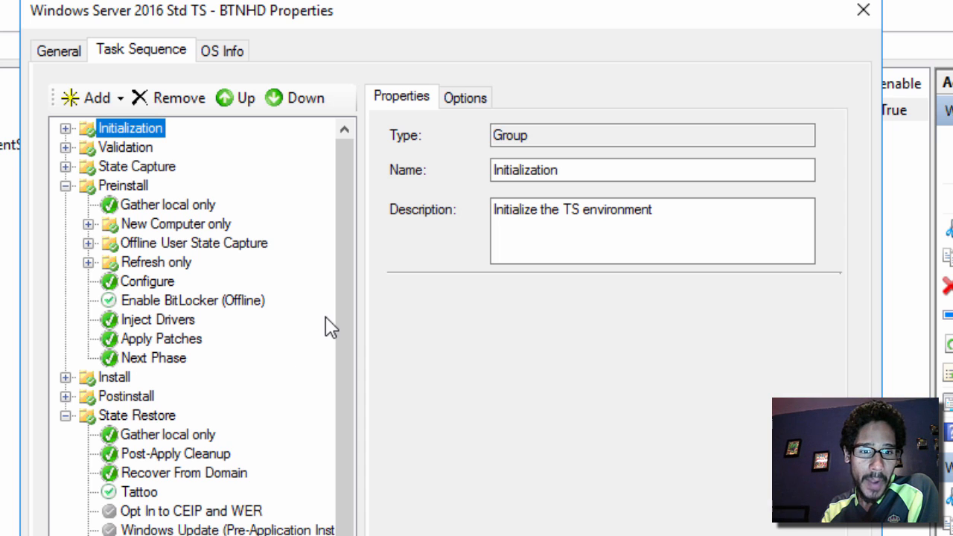
click(118, 97)
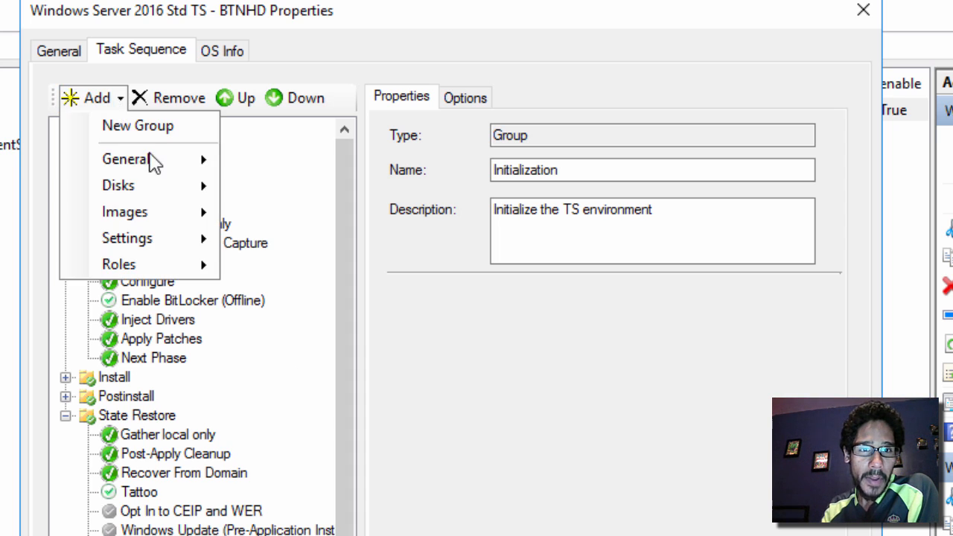
mouse_move(158, 163)
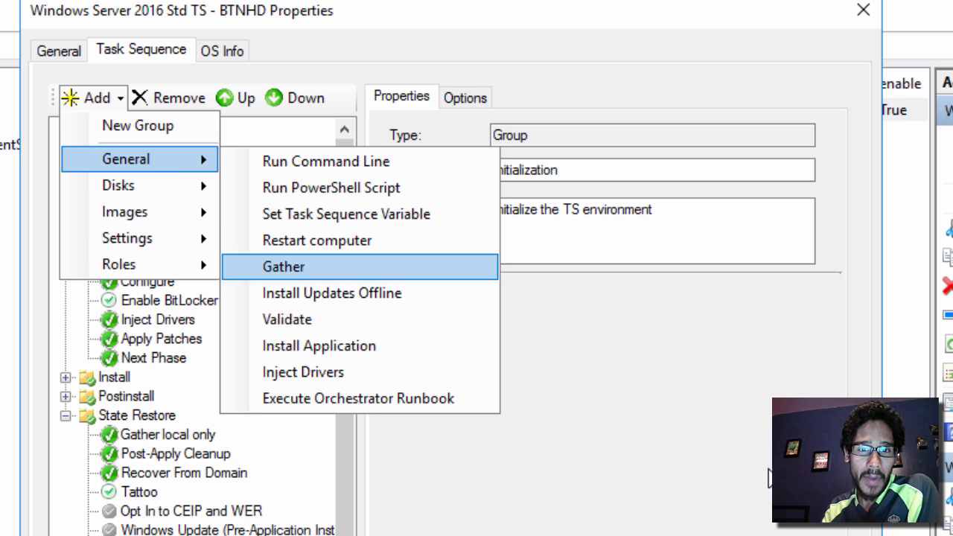